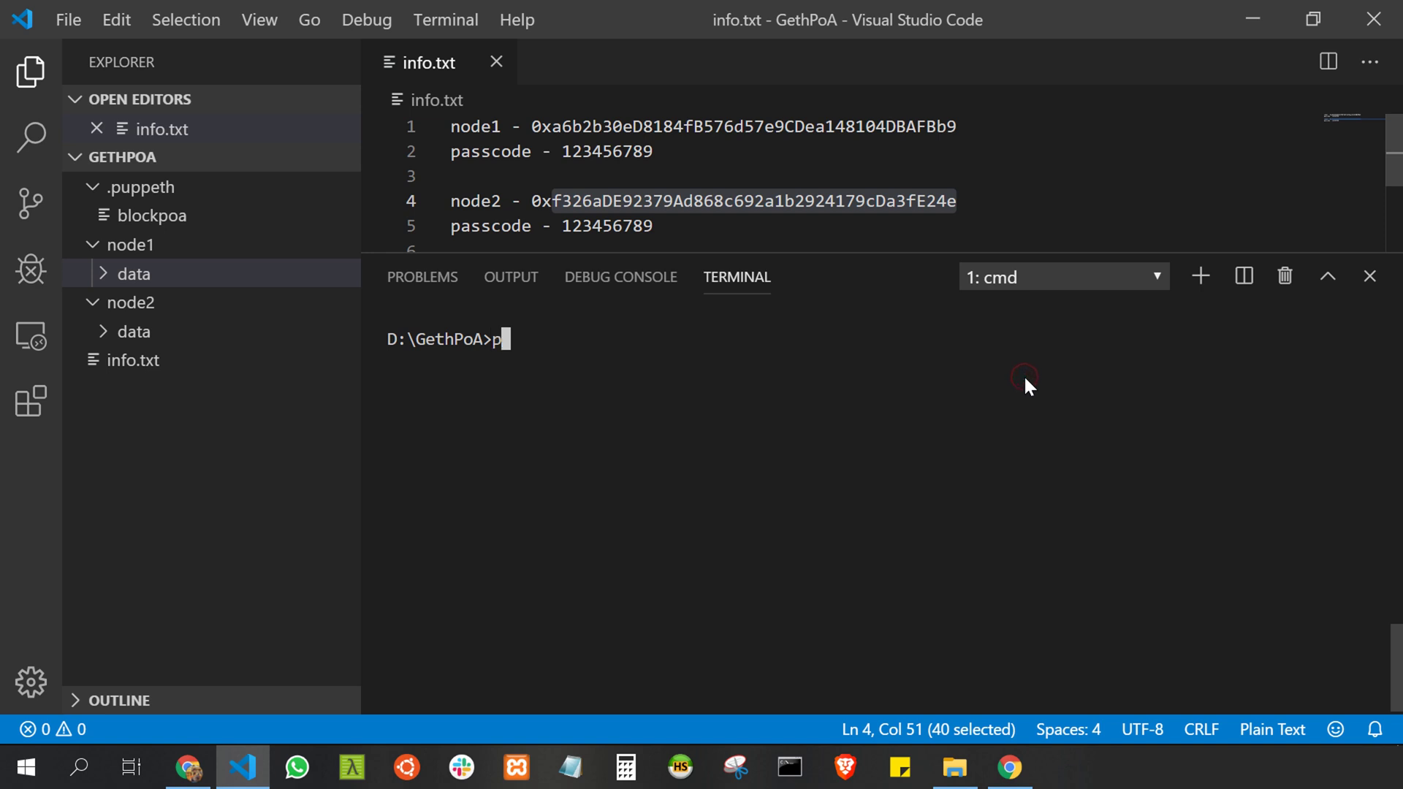
pyautogui.write('uppeth')
# Launch puppeth with network name blockpoa and choose option 2, Manage existing genesis
pyautogui.press('Return')
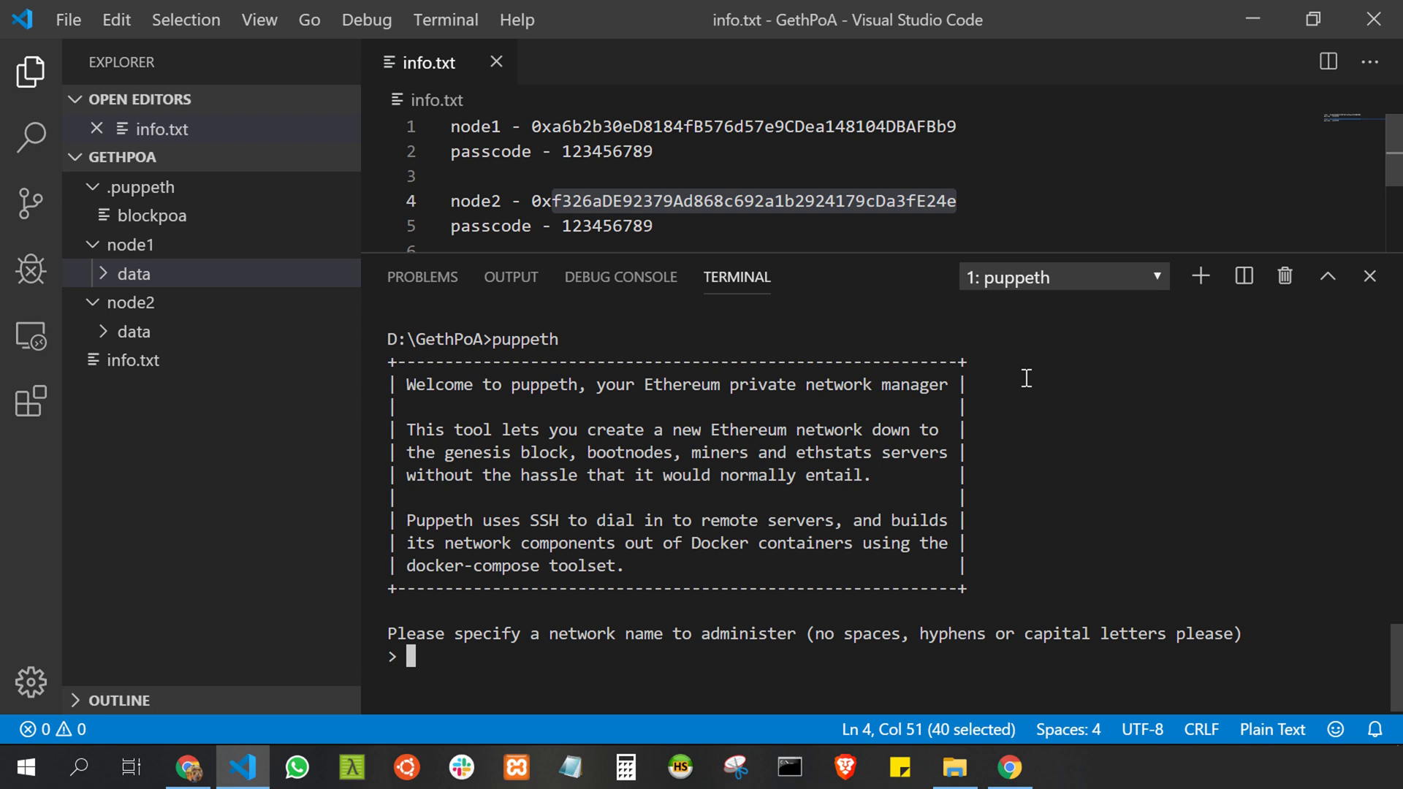
pyautogui.write('blockpoa')
pyautogui.press('Return')
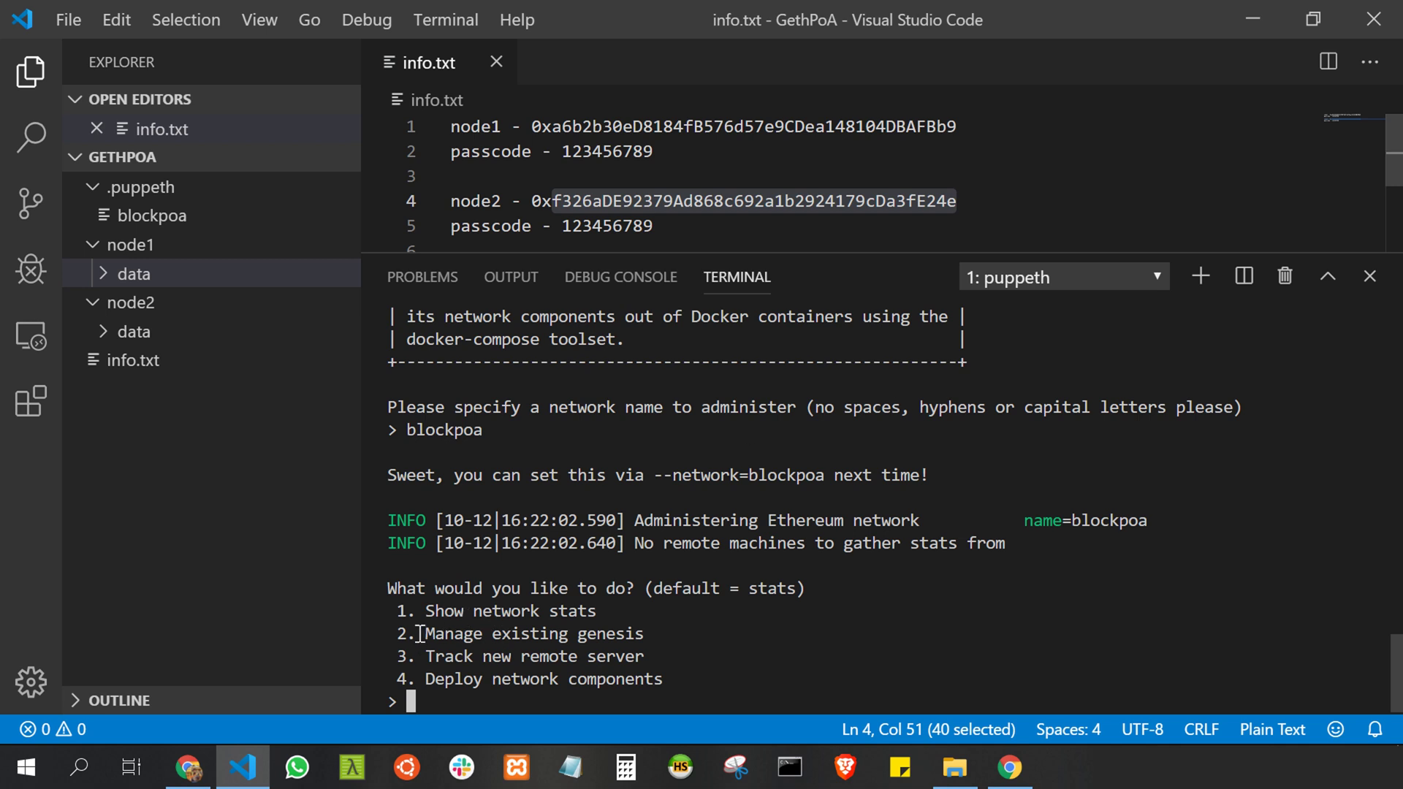
pyautogui.moveTo(425, 633); pyautogui.dragTo(648, 634)
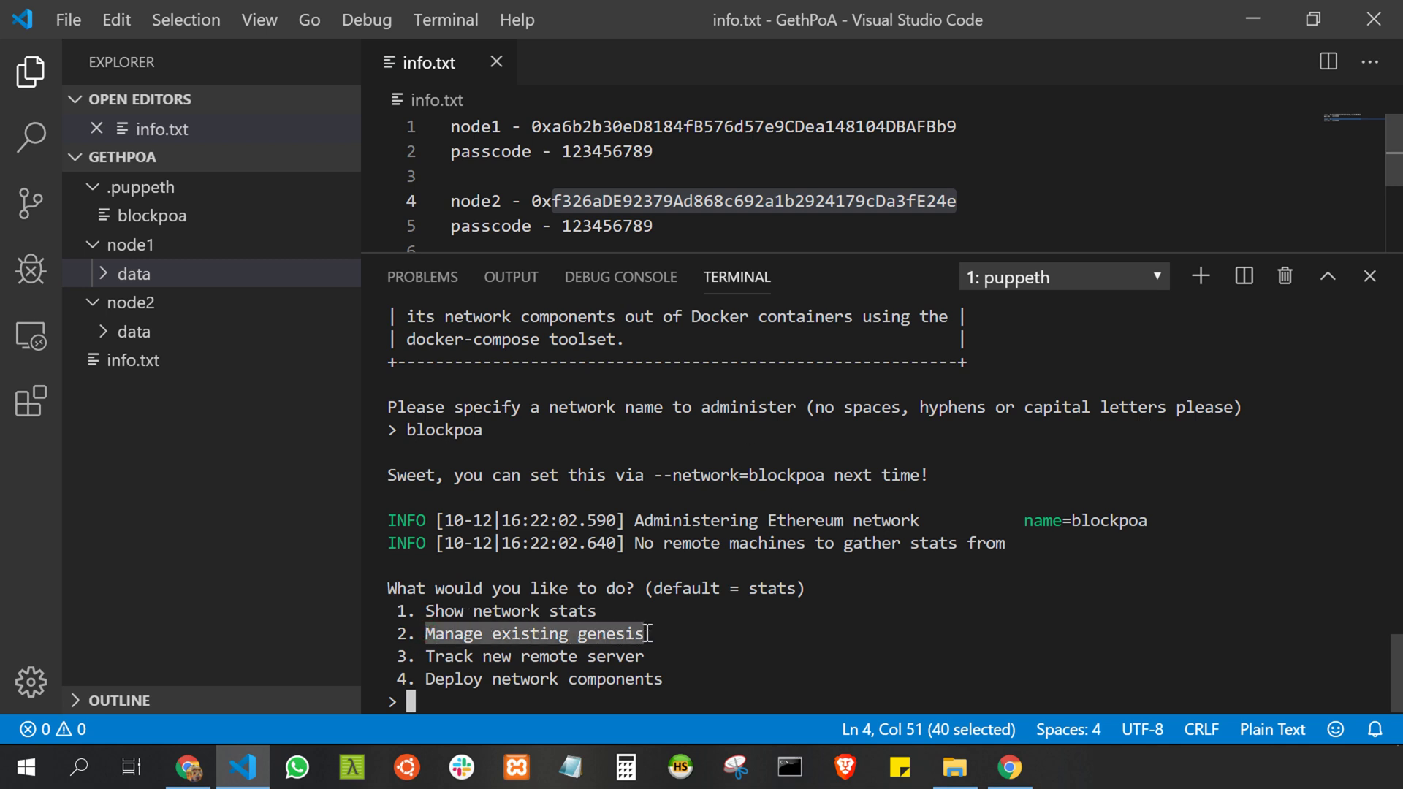
pyautogui.write('2')
pyautogui.press('Return')
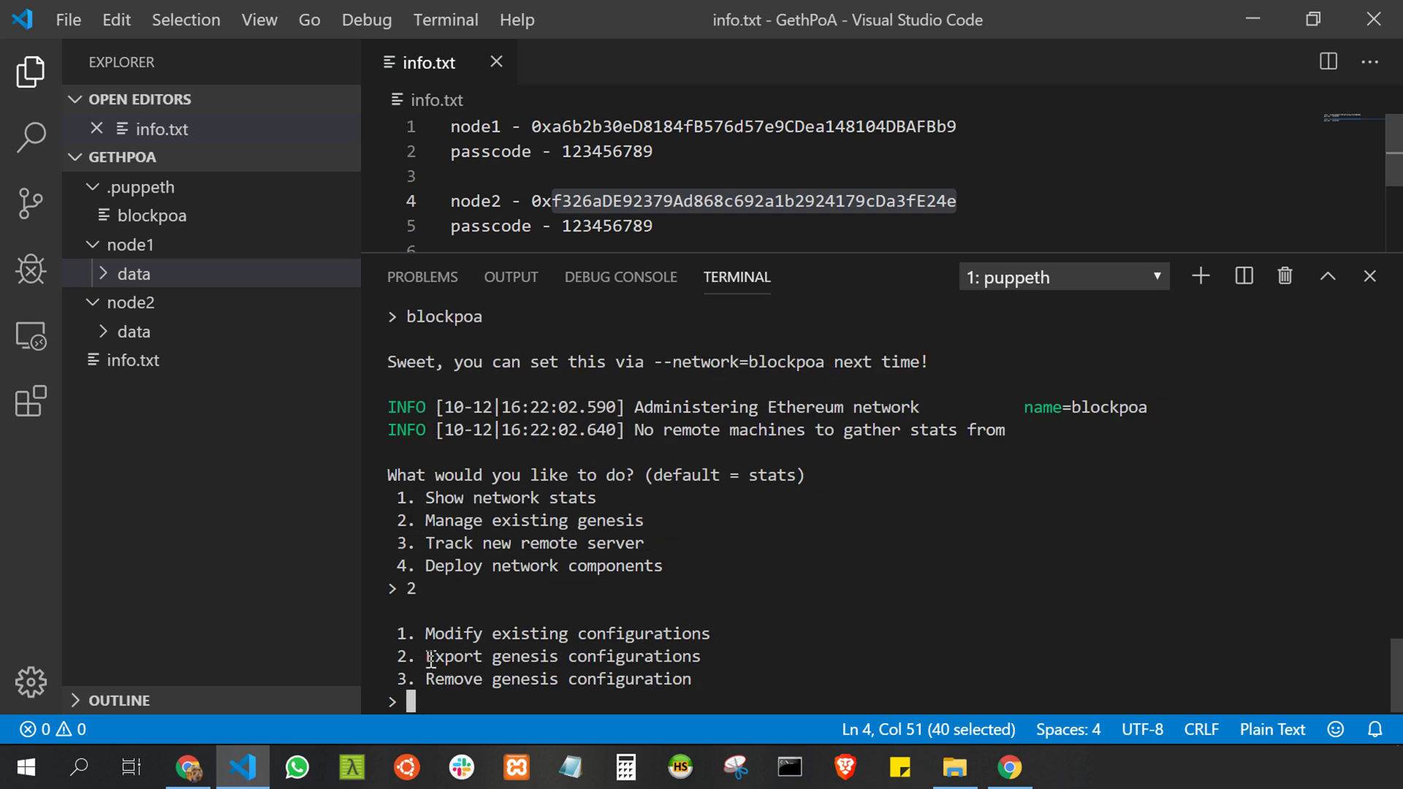
pyautogui.moveTo(428, 656); pyautogui.dragTo(711, 655)
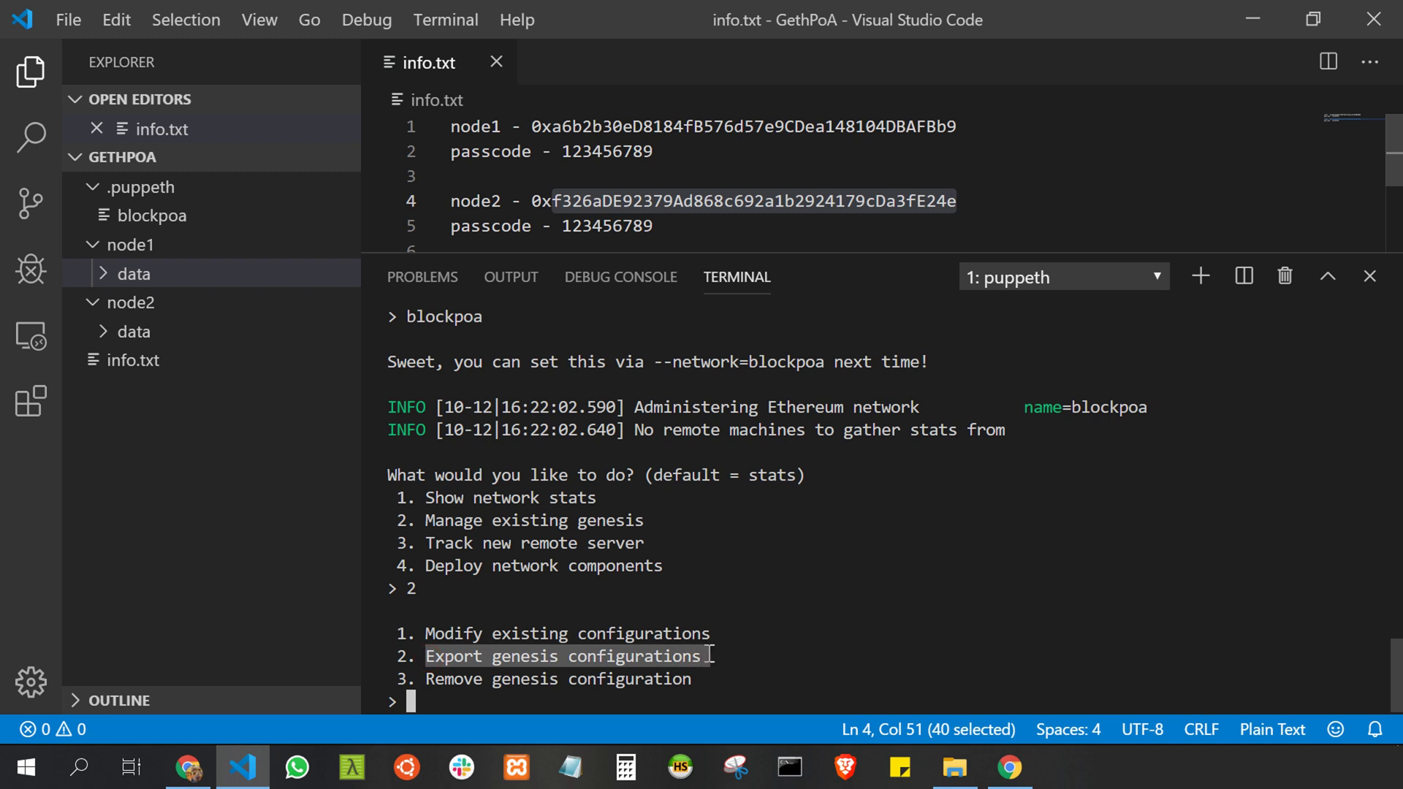
pyautogui.write('2')
# Export the genesis configurations (option 2) into a new folder named blockpoa.json
pyautogui.press('Return')
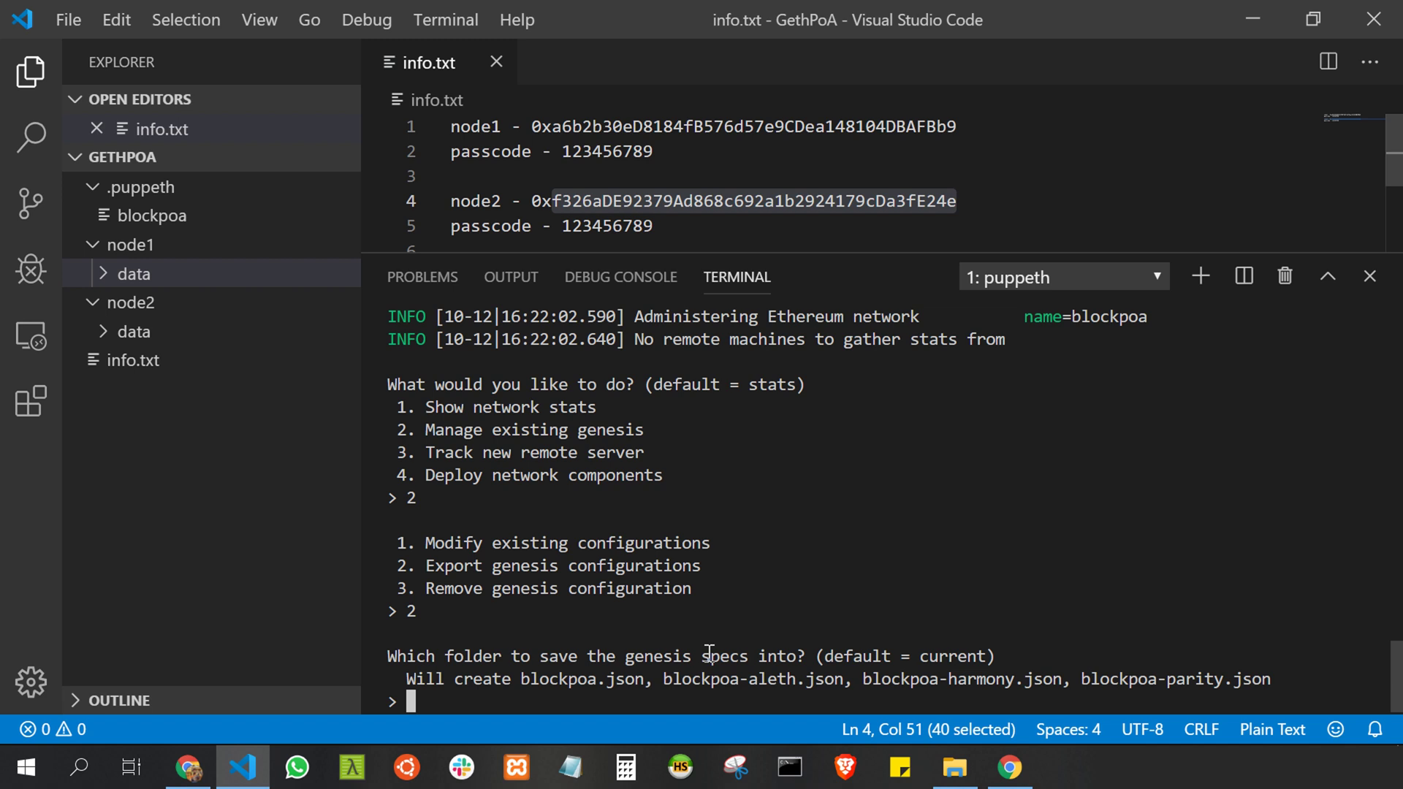
pyautogui.write('blockpo')
pyautogui.write('a.json')
pyautogui.press('Return')
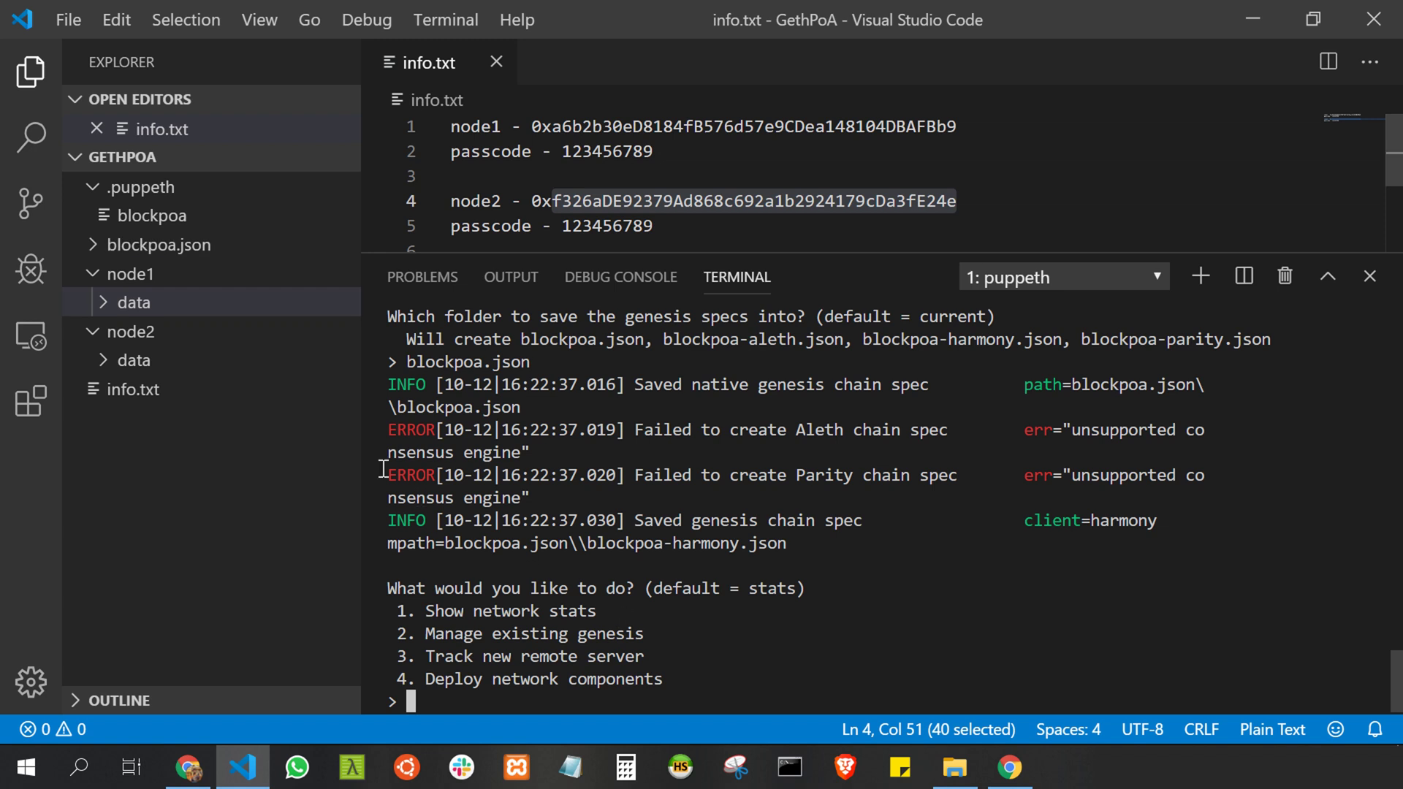
pyautogui.moveTo(131, 303)
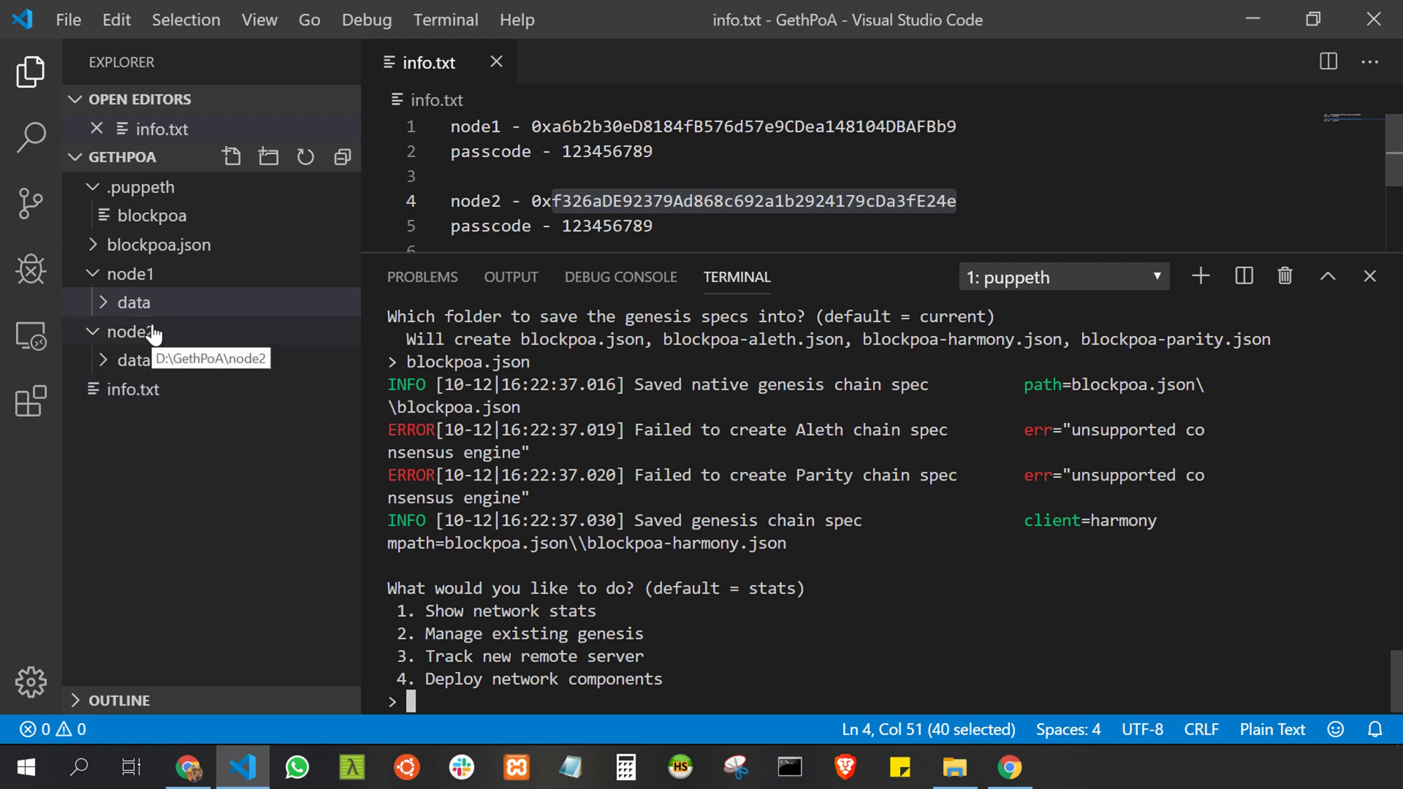
# Open the exported blockpoa.json genesis file and scroll through its contents
pyautogui.click(98, 244)
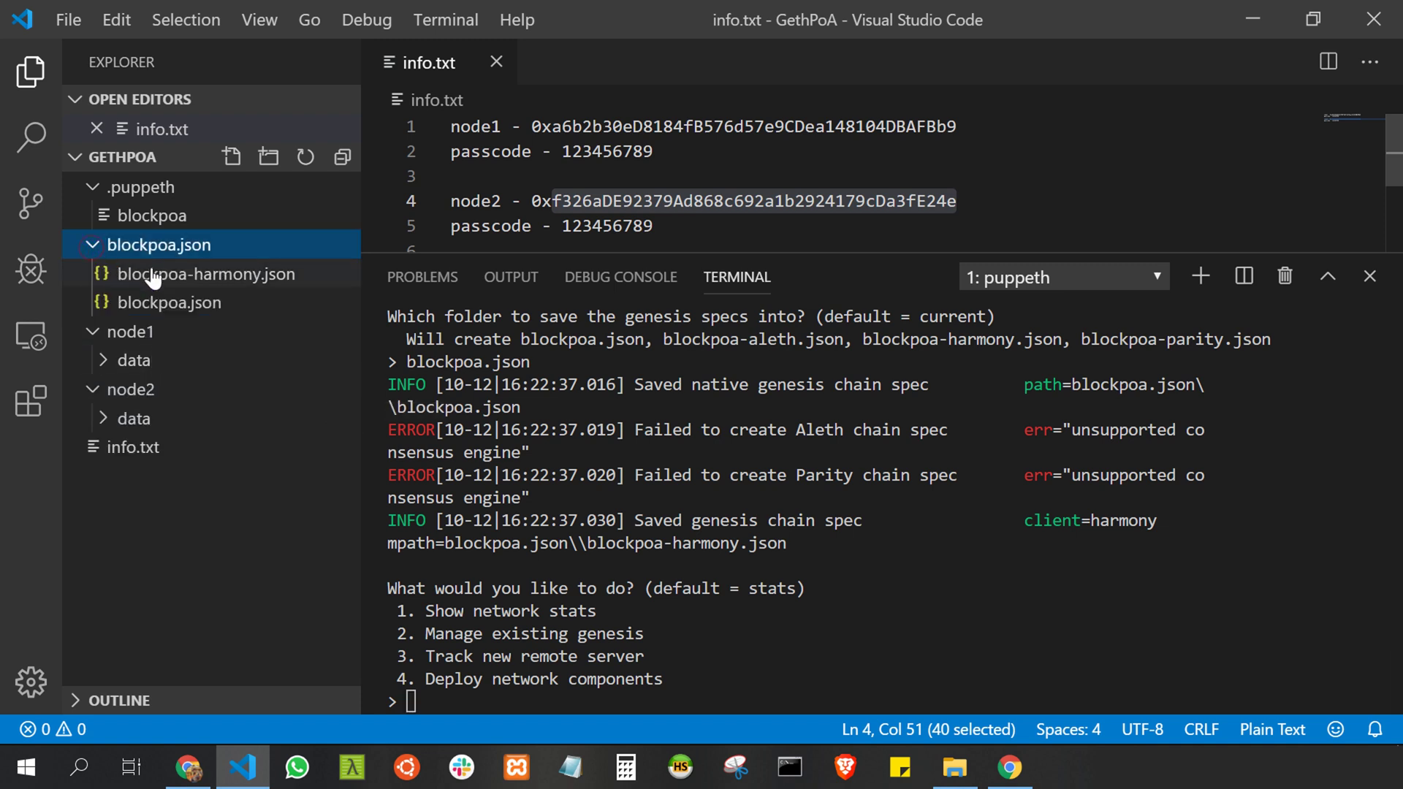
pyautogui.click(168, 303)
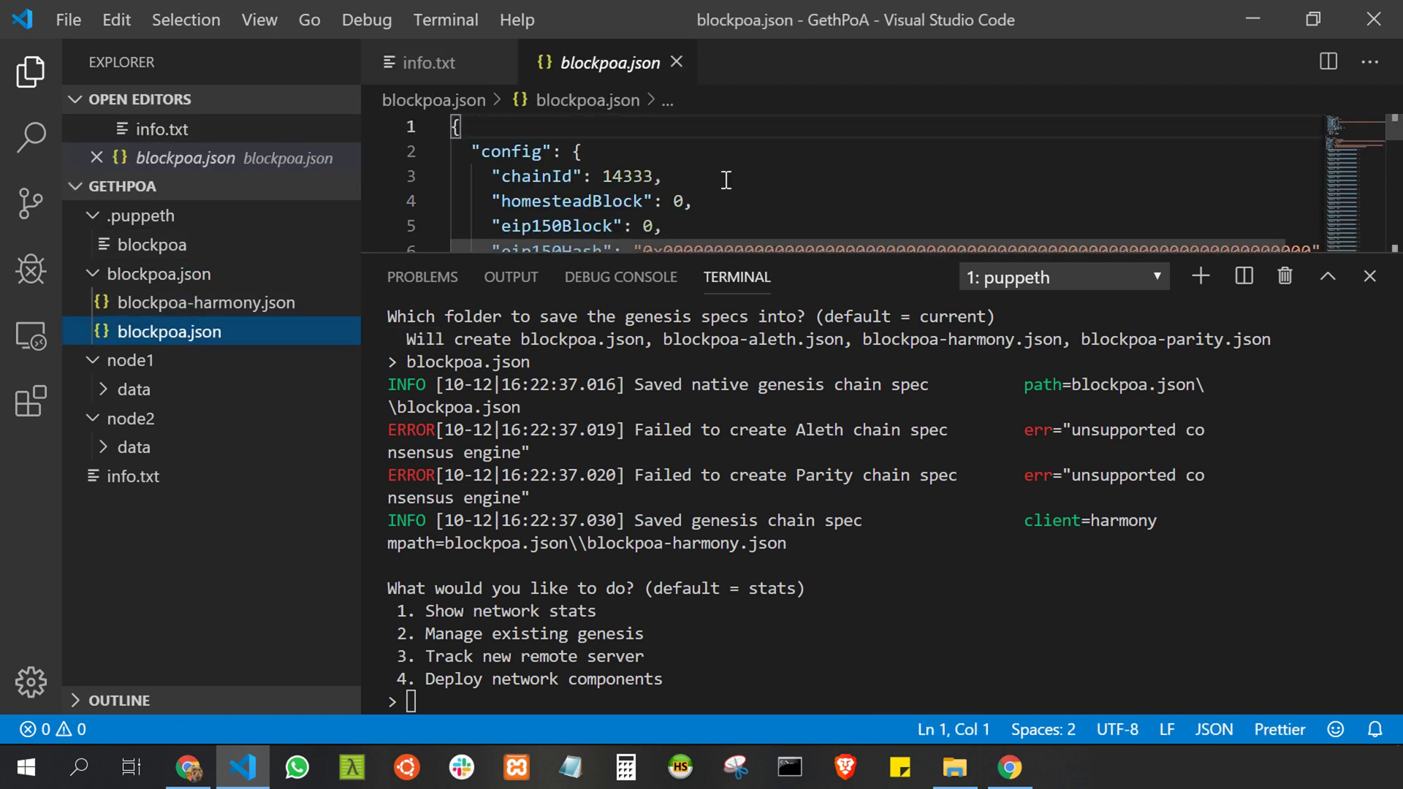
pyautogui.click(778, 188)
pyautogui.press('Down')
pyautogui.press('Down')
pyautogui.press('Down')
pyautogui.press('Down')
pyautogui.press('Down')
pyautogui.press('Down')
pyautogui.press('Down')
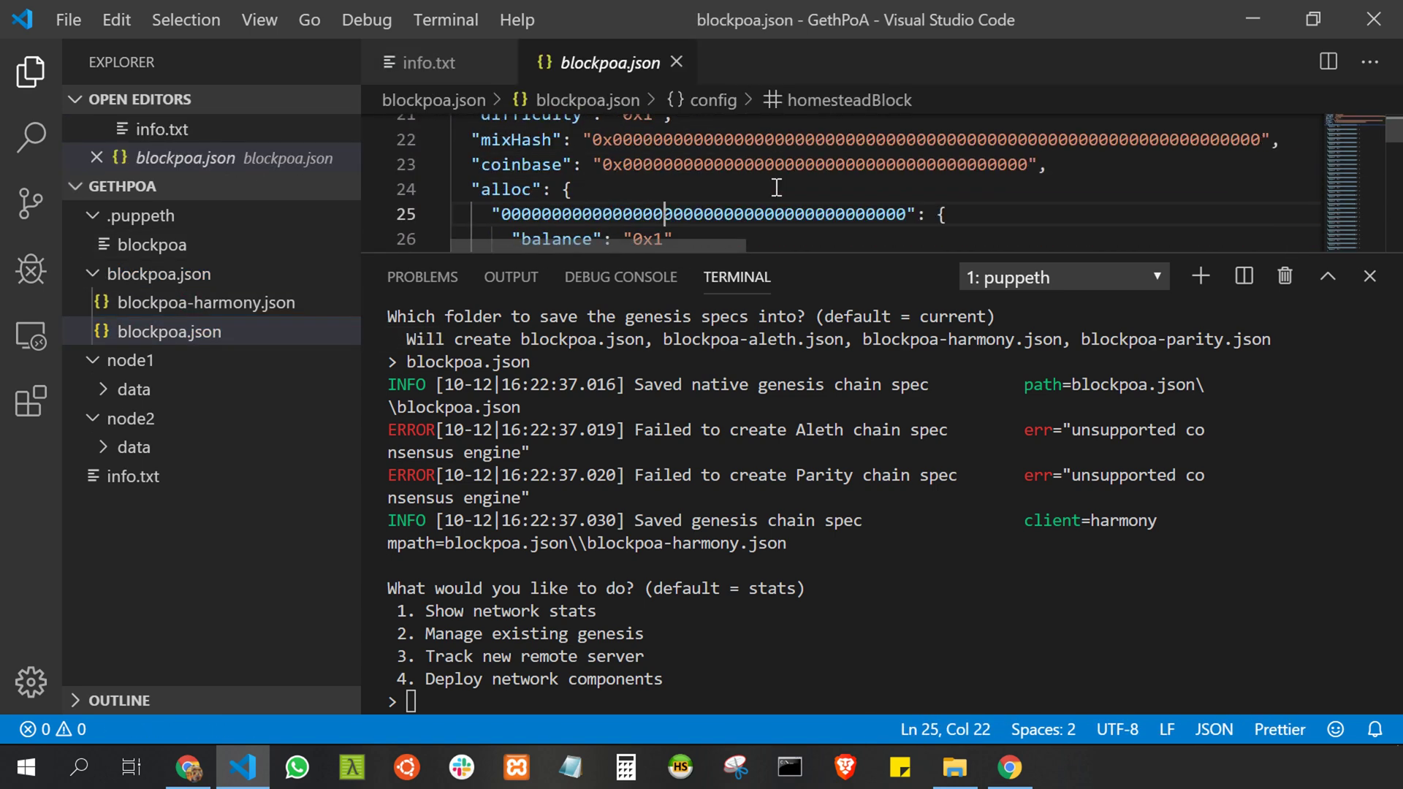
pyautogui.press('Down')
pyautogui.press('Down')
pyautogui.press('Down')
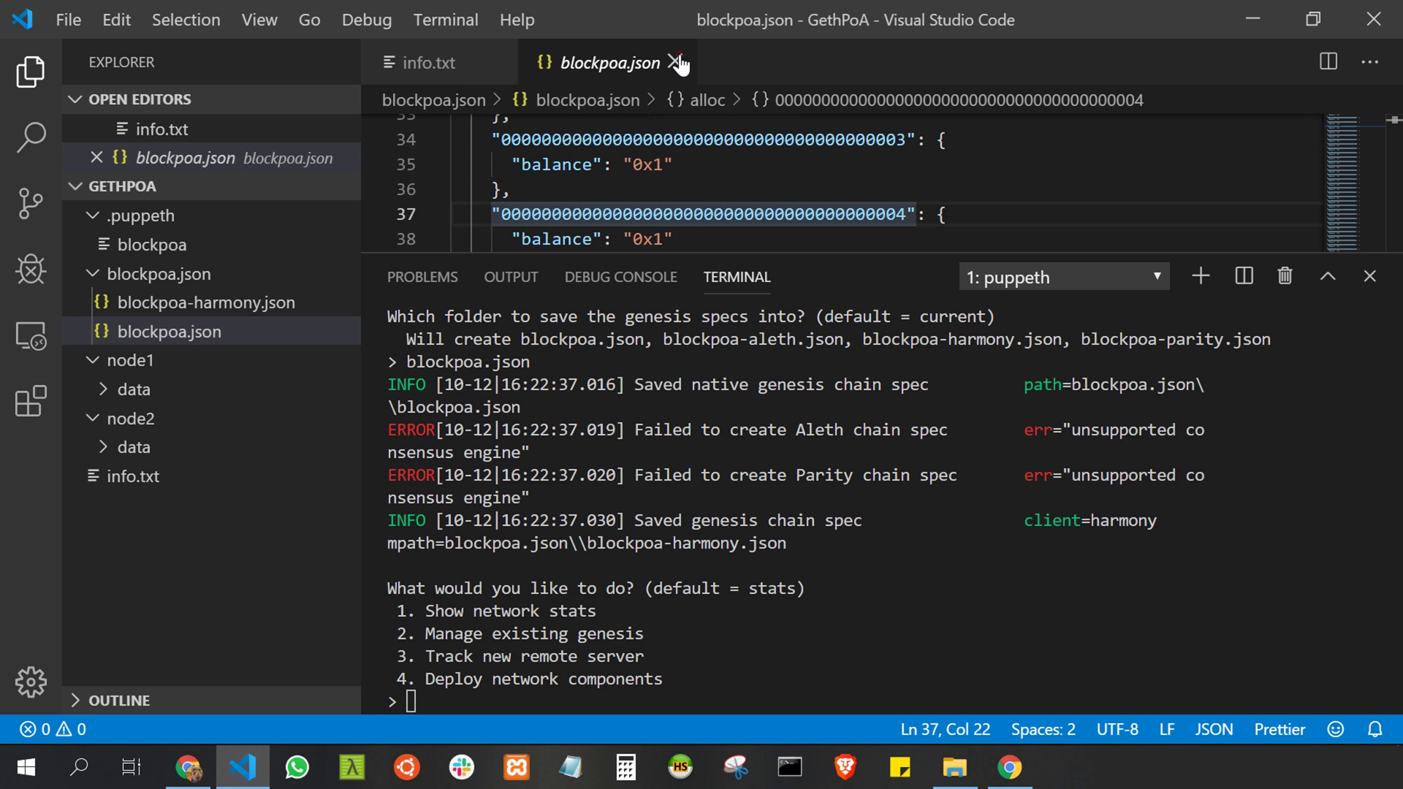
# Close the genesis file and exit puppeth with Ctrl+C back to the prompt
pyautogui.click(676, 64)
pyautogui.click(141, 215)
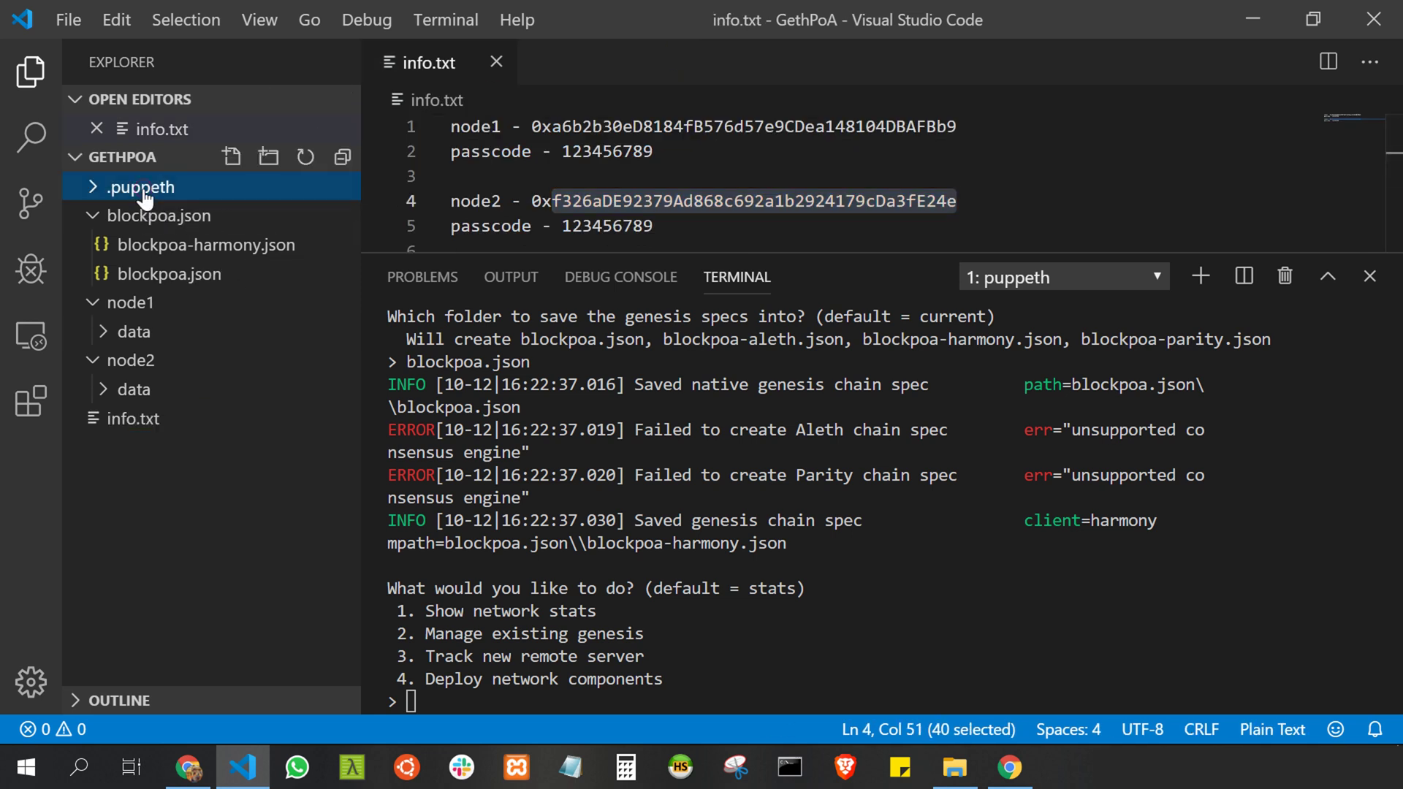
pyautogui.click(780, 664)
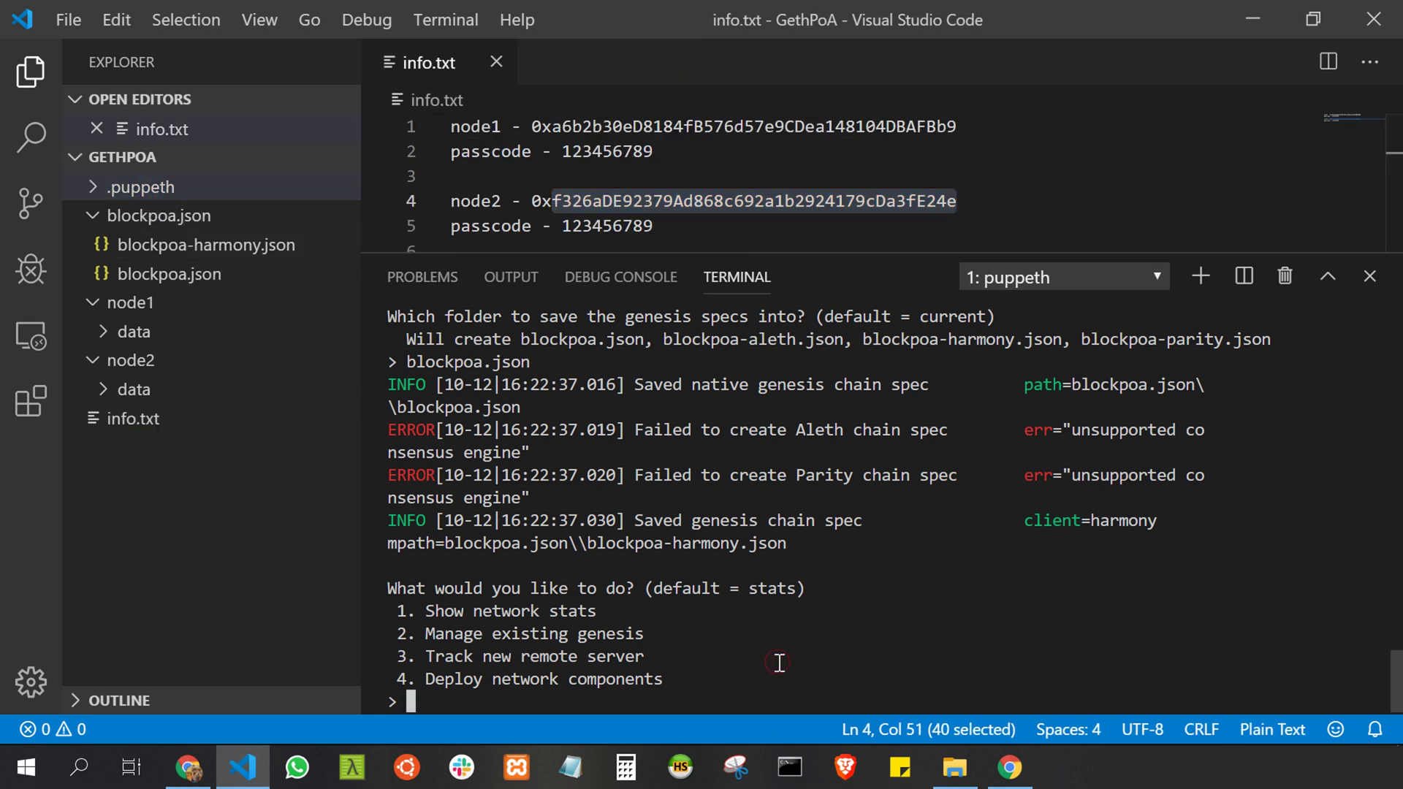
pyautogui.hotkey('ctrl', 'c')
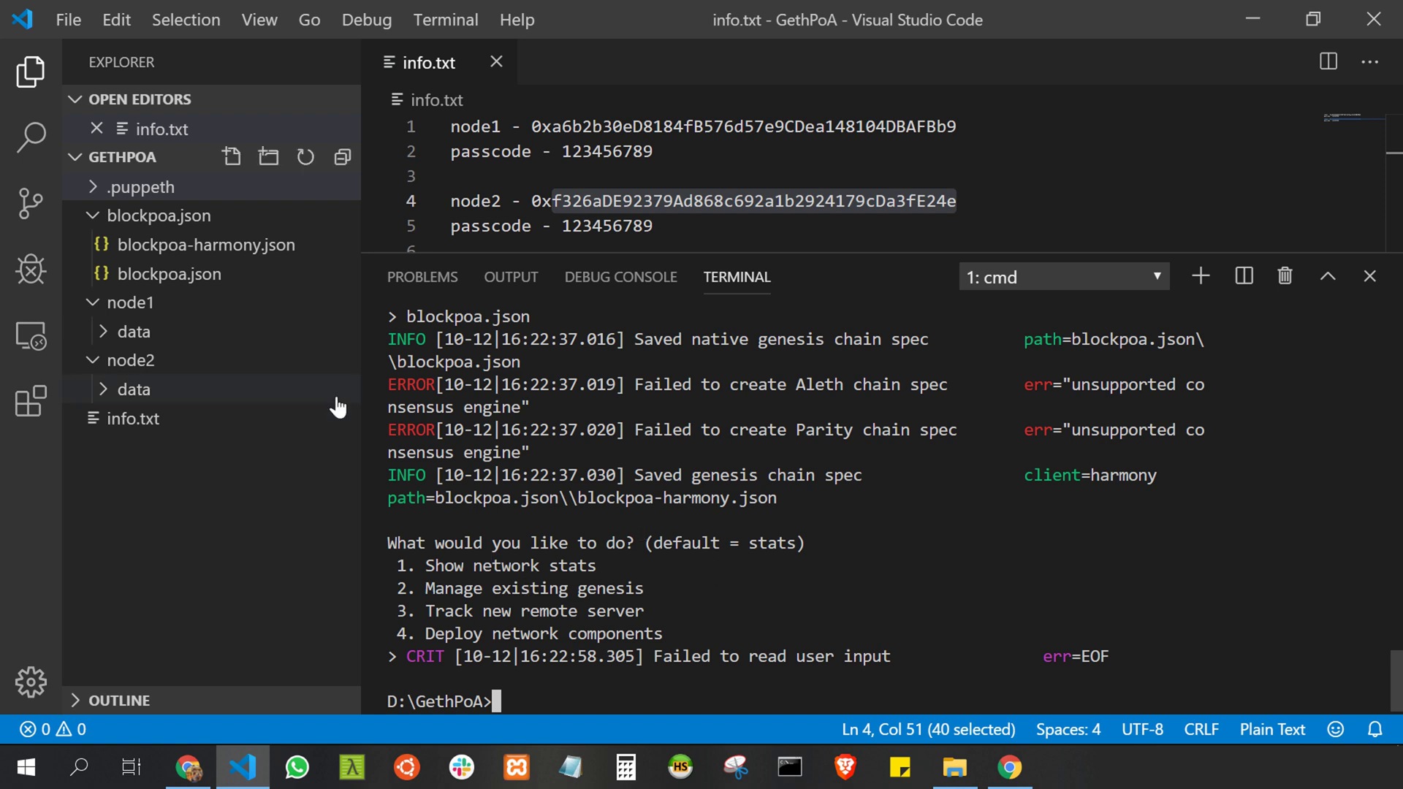
# Rename the blockpoa.json folder to blockpoa by removing the .json ending
pyautogui.click(228, 216)
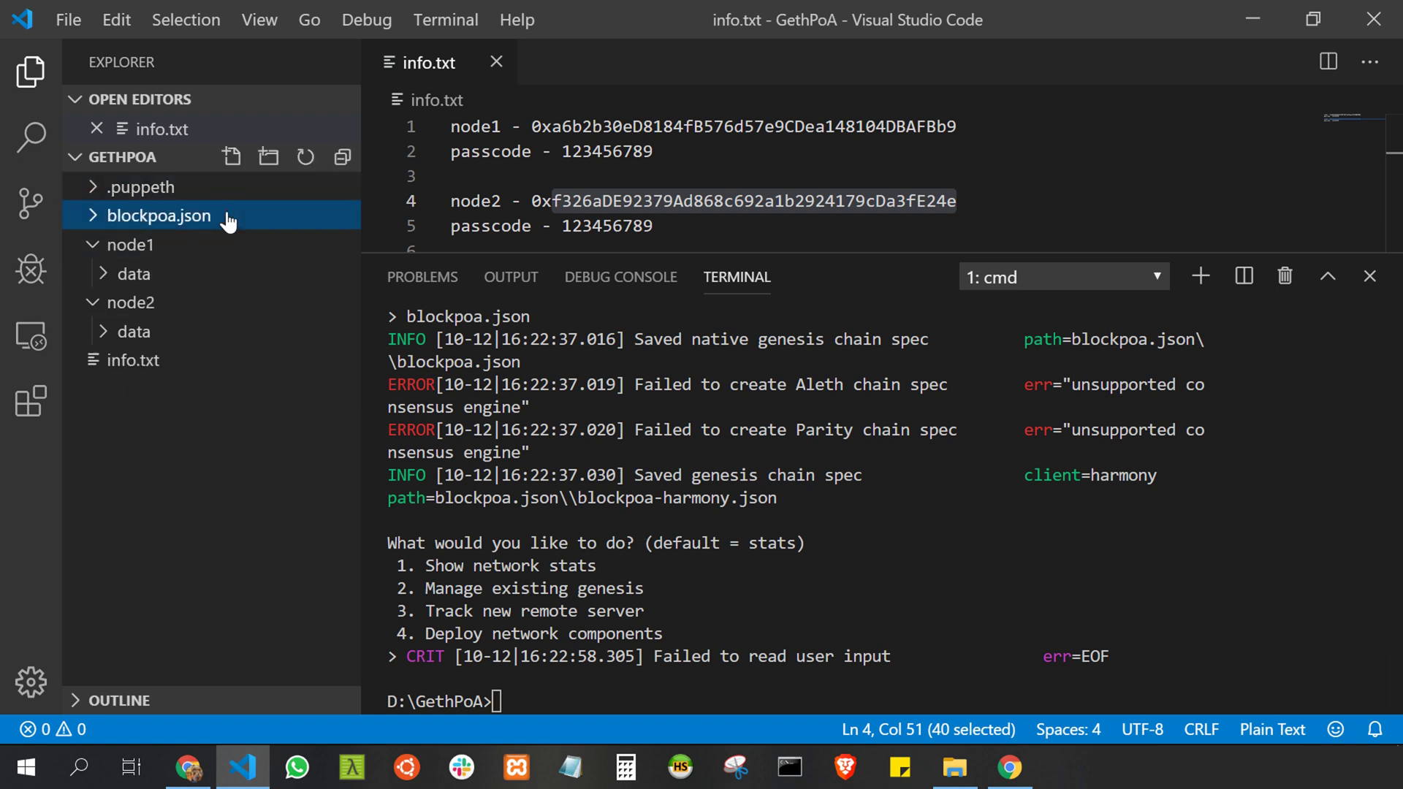
pyautogui.click(228, 219)
pyautogui.rightClick(228, 218)
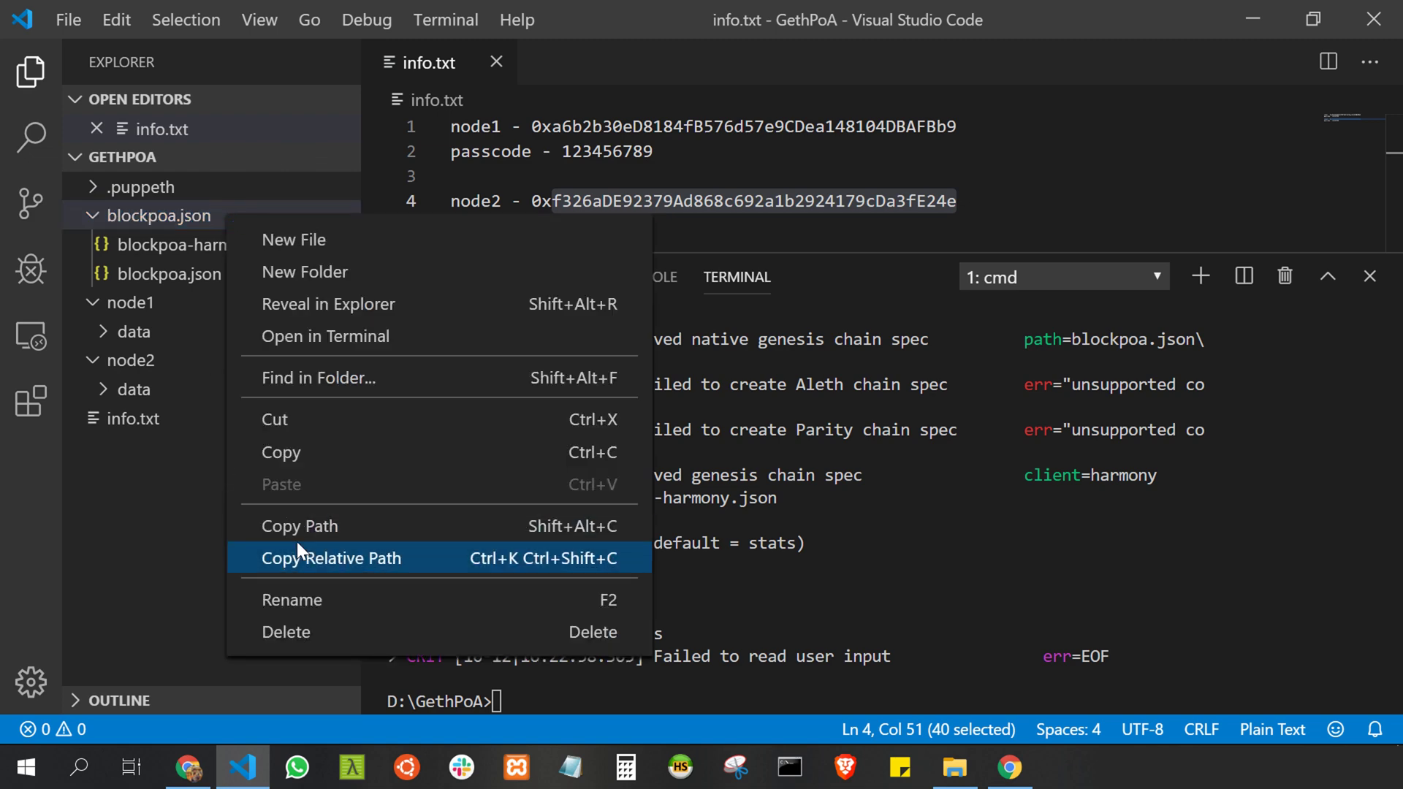
pyautogui.click(290, 602)
pyautogui.press('End')
pyautogui.press('BackSpace')
pyautogui.press('BackSpace')
pyautogui.press('BackSpace')
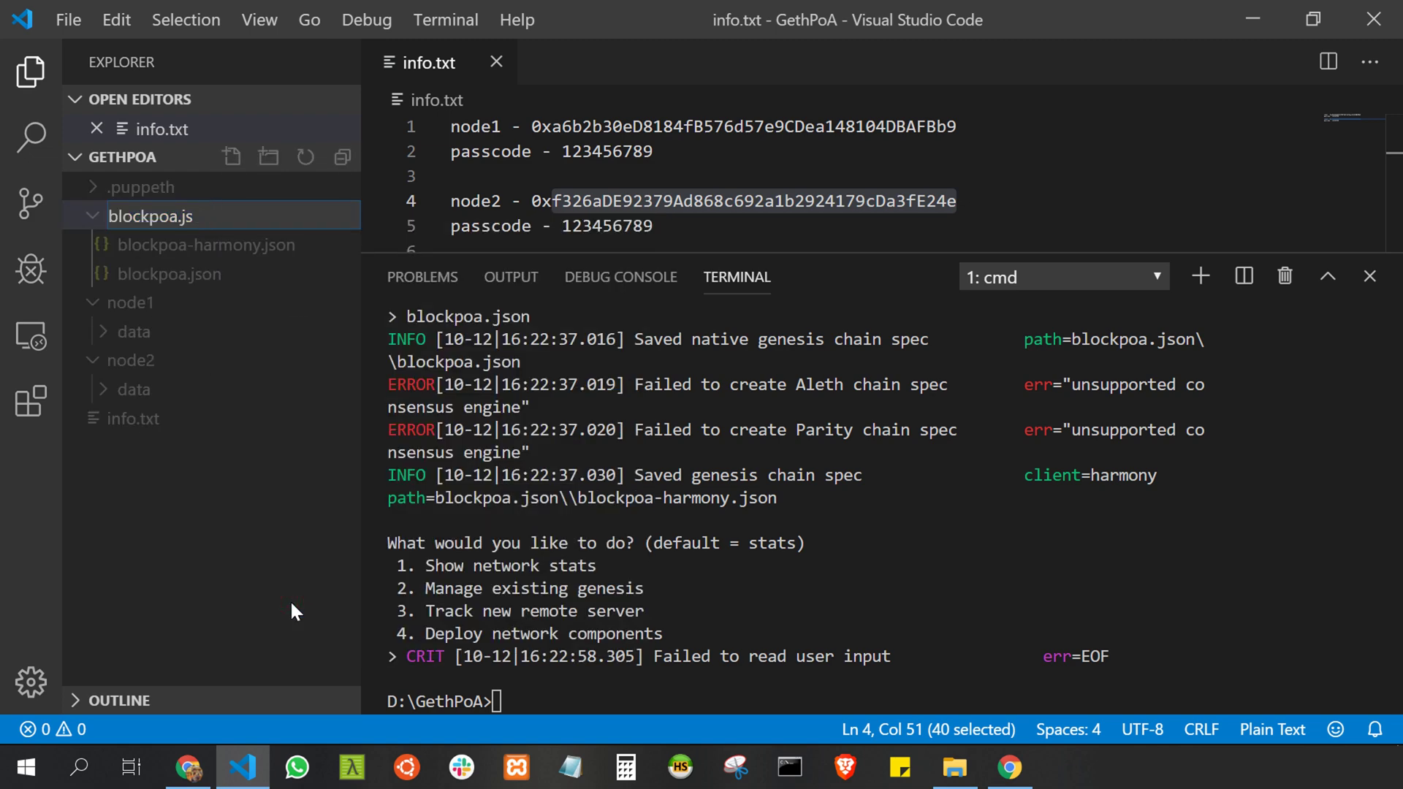
pyautogui.press('BackSpace')
pyautogui.press('BackSpace')
pyautogui.press('Return')
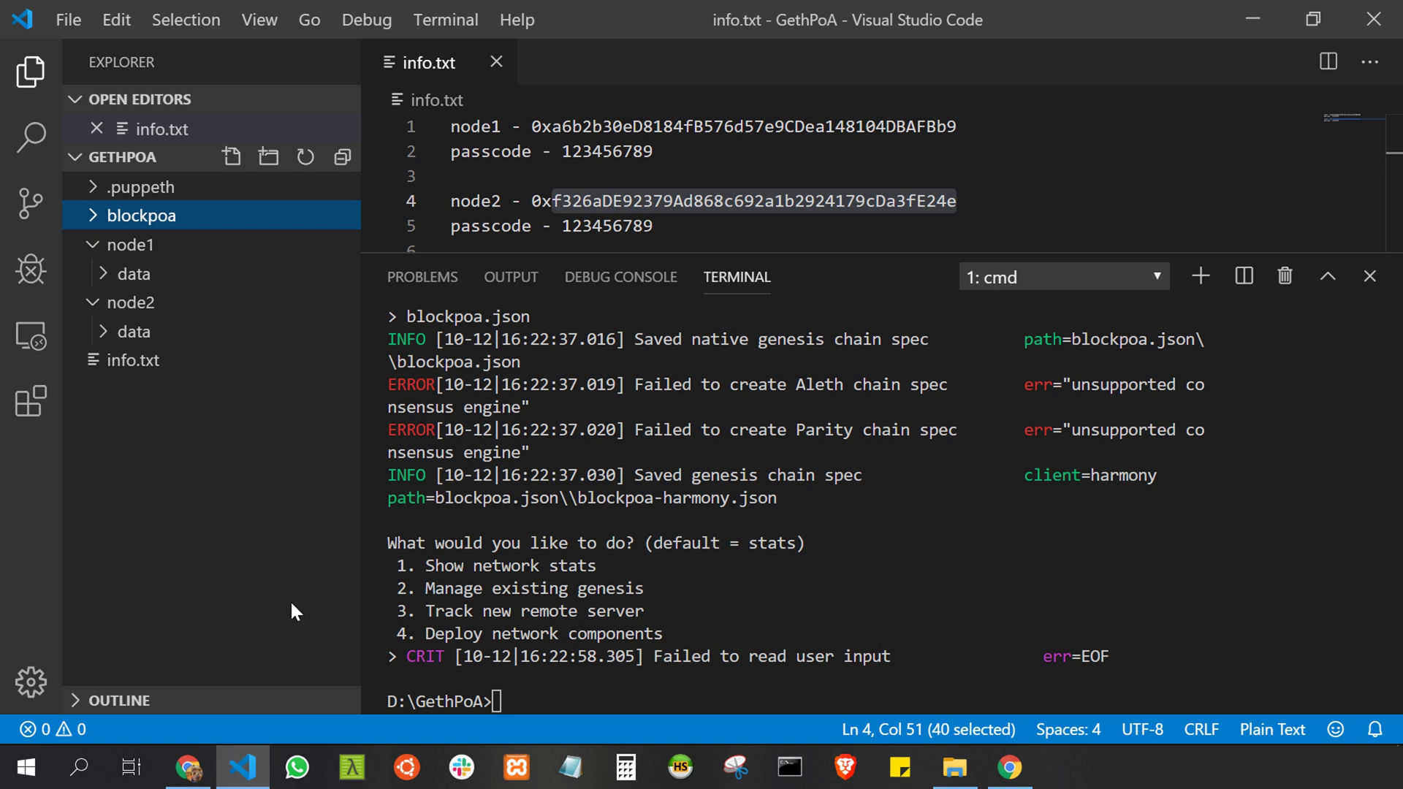
pyautogui.click(97, 217)
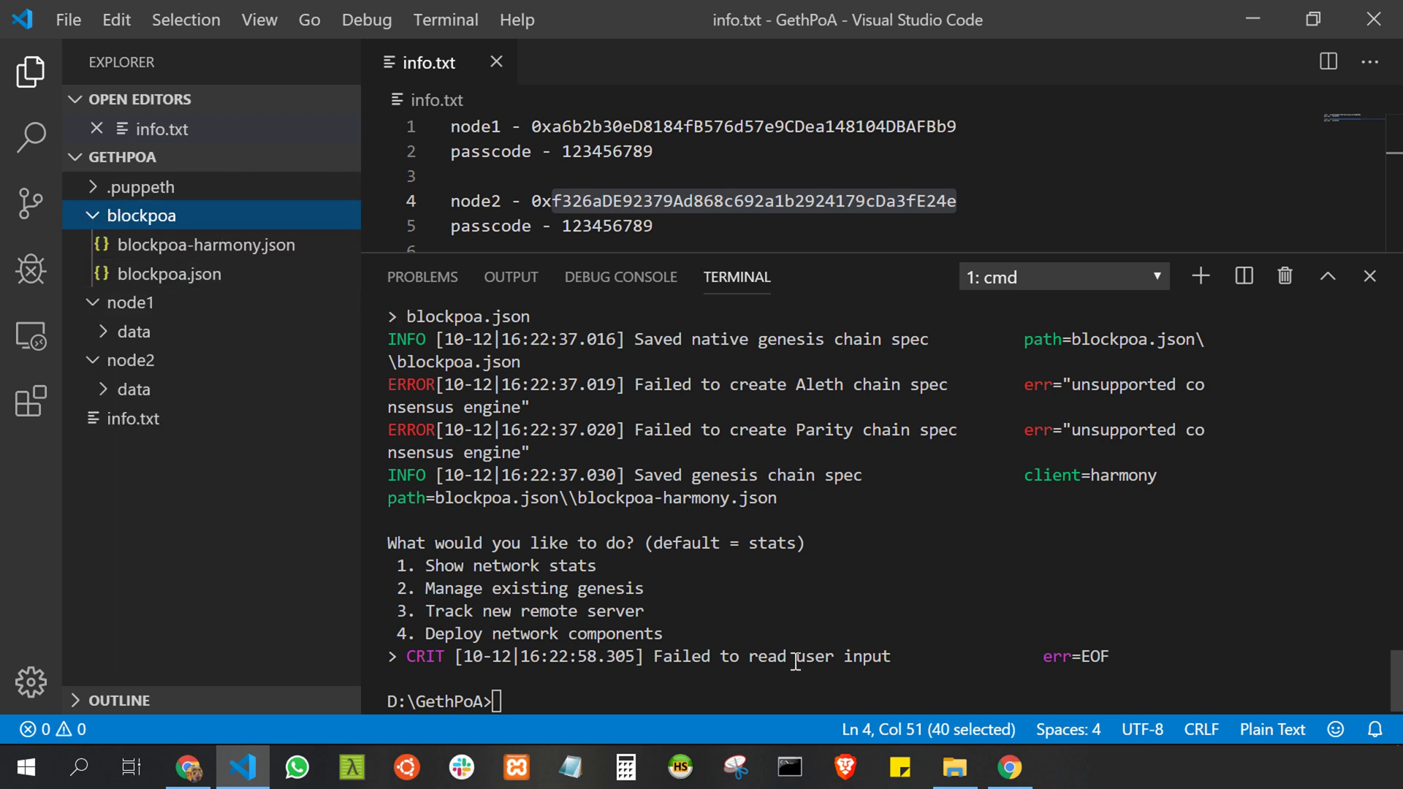
pyautogui.click(765, 680)
pyautogui.write('cls')
# Clear the terminal, cd into node1, and paste a copy of blockpoa.json at the project root
pyautogui.press('Return')
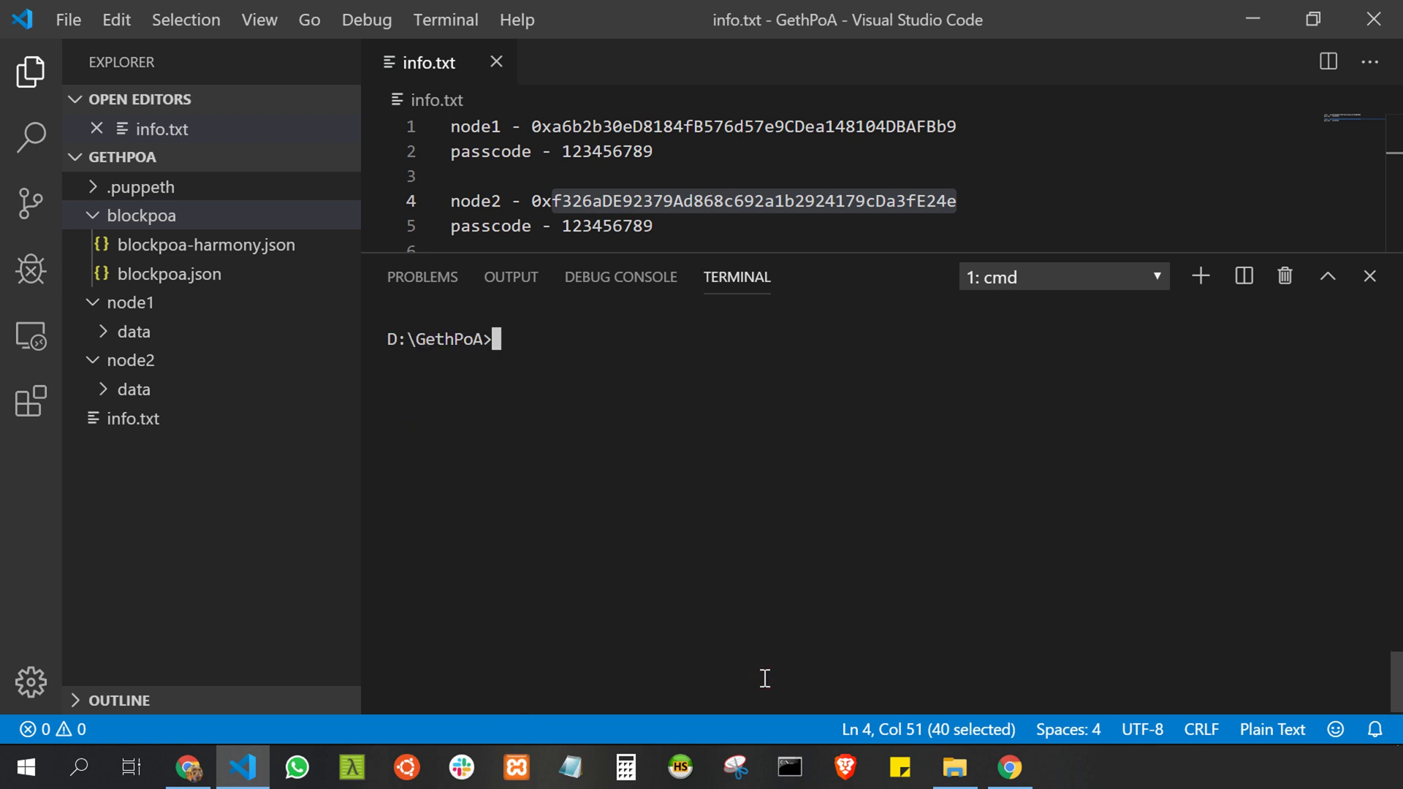
pyautogui.write('cd')
pyautogui.write(' node1')
pyautogui.press('Return')
pyautogui.click(169, 274)
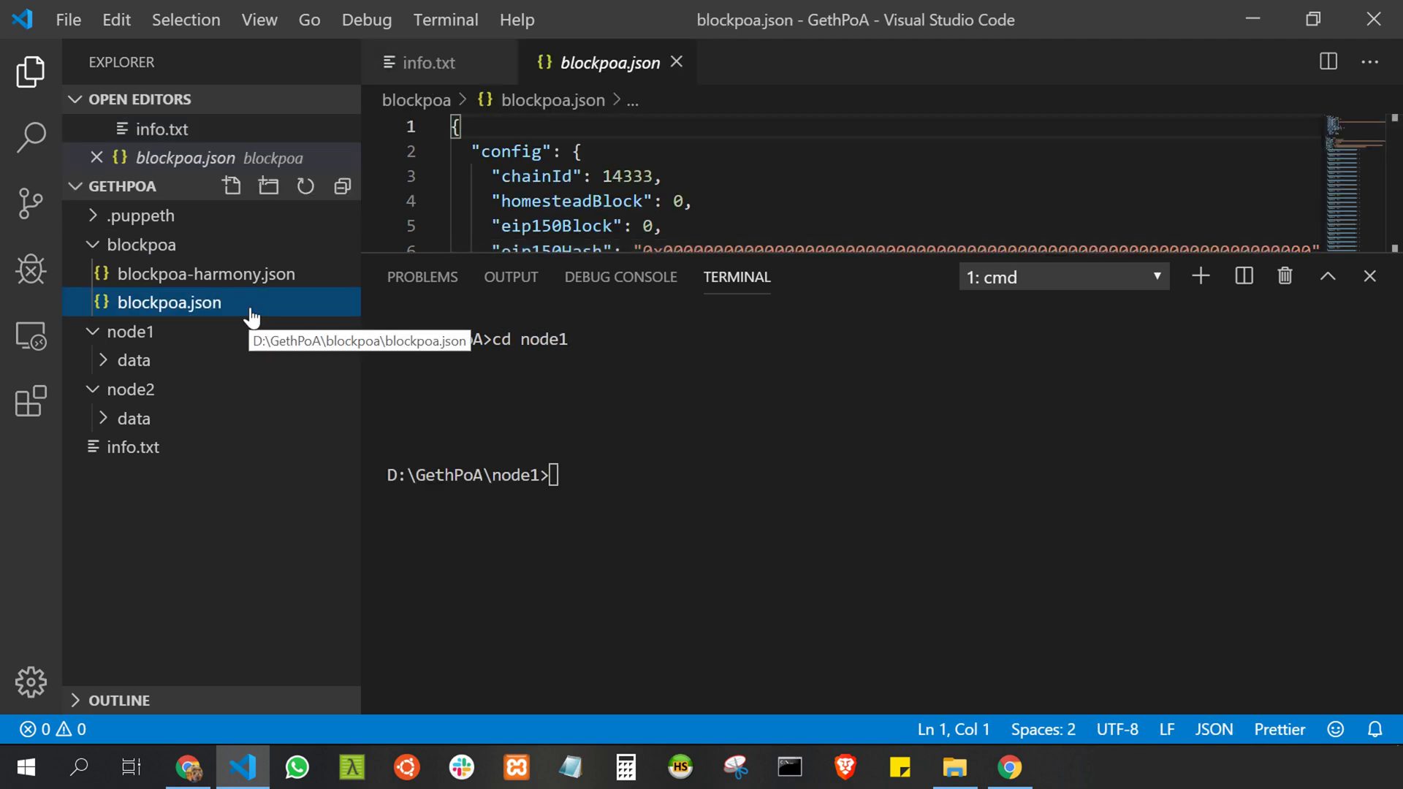
pyautogui.hotkey('ctrl', 'c')
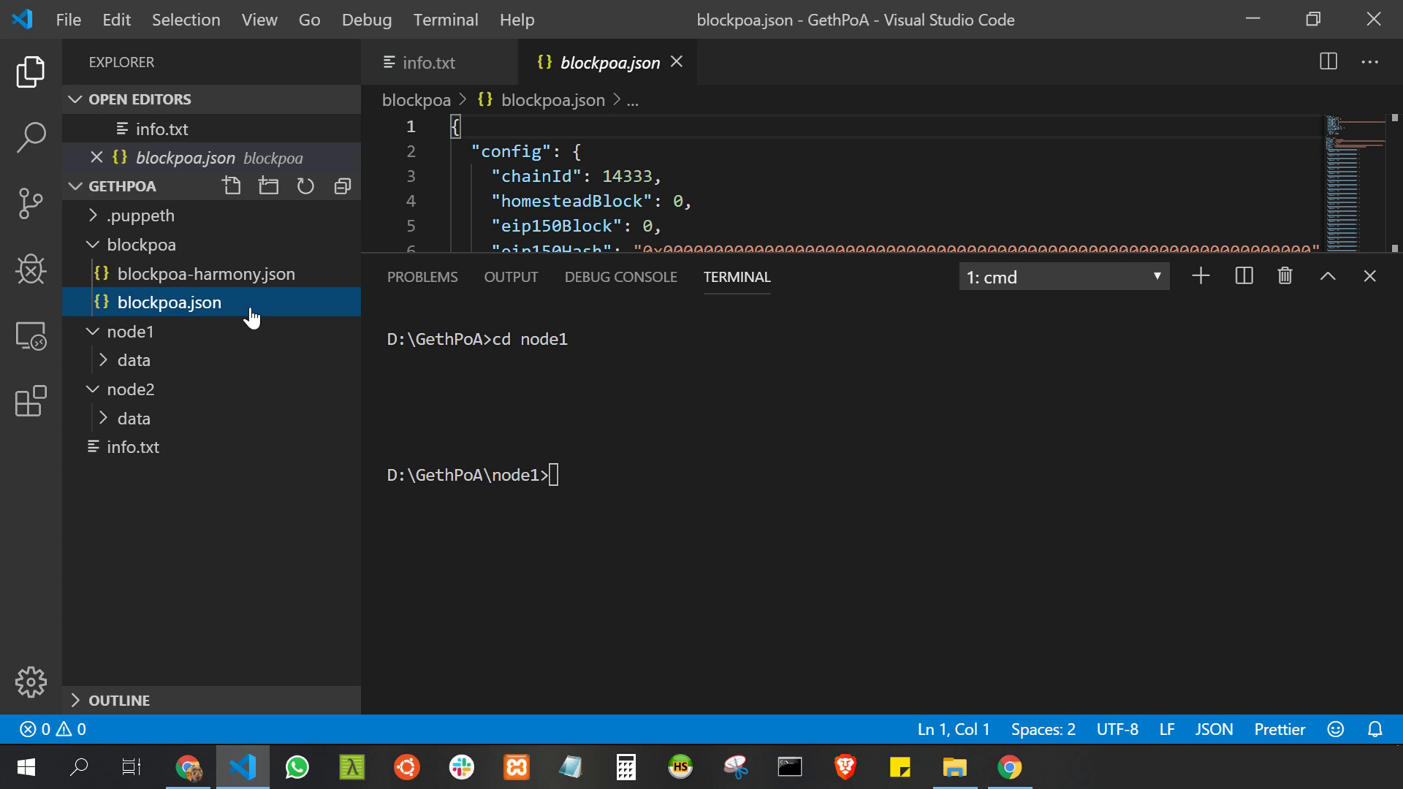
pyautogui.hotkey('ctrl', 'v')
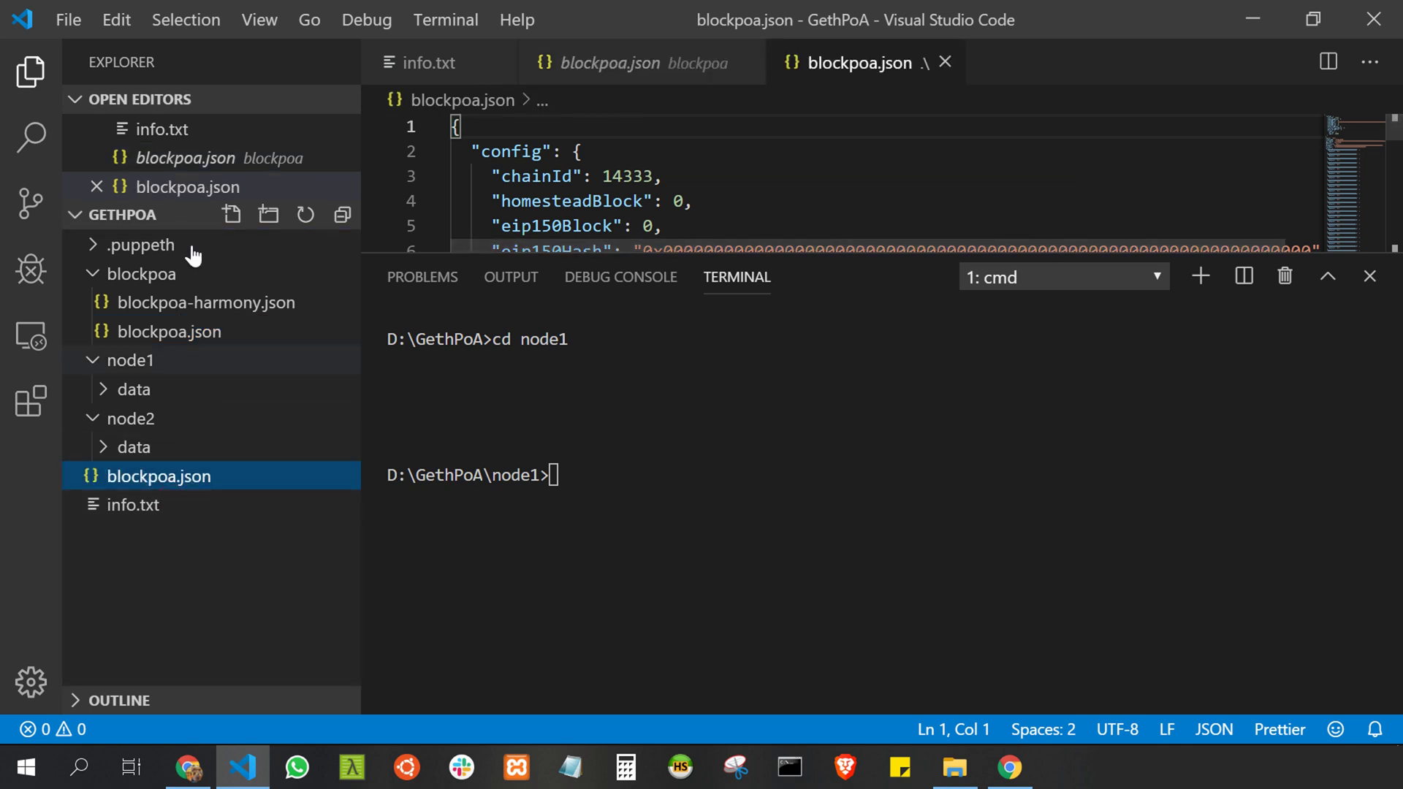
pyautogui.click(141, 274)
pyautogui.click(749, 63)
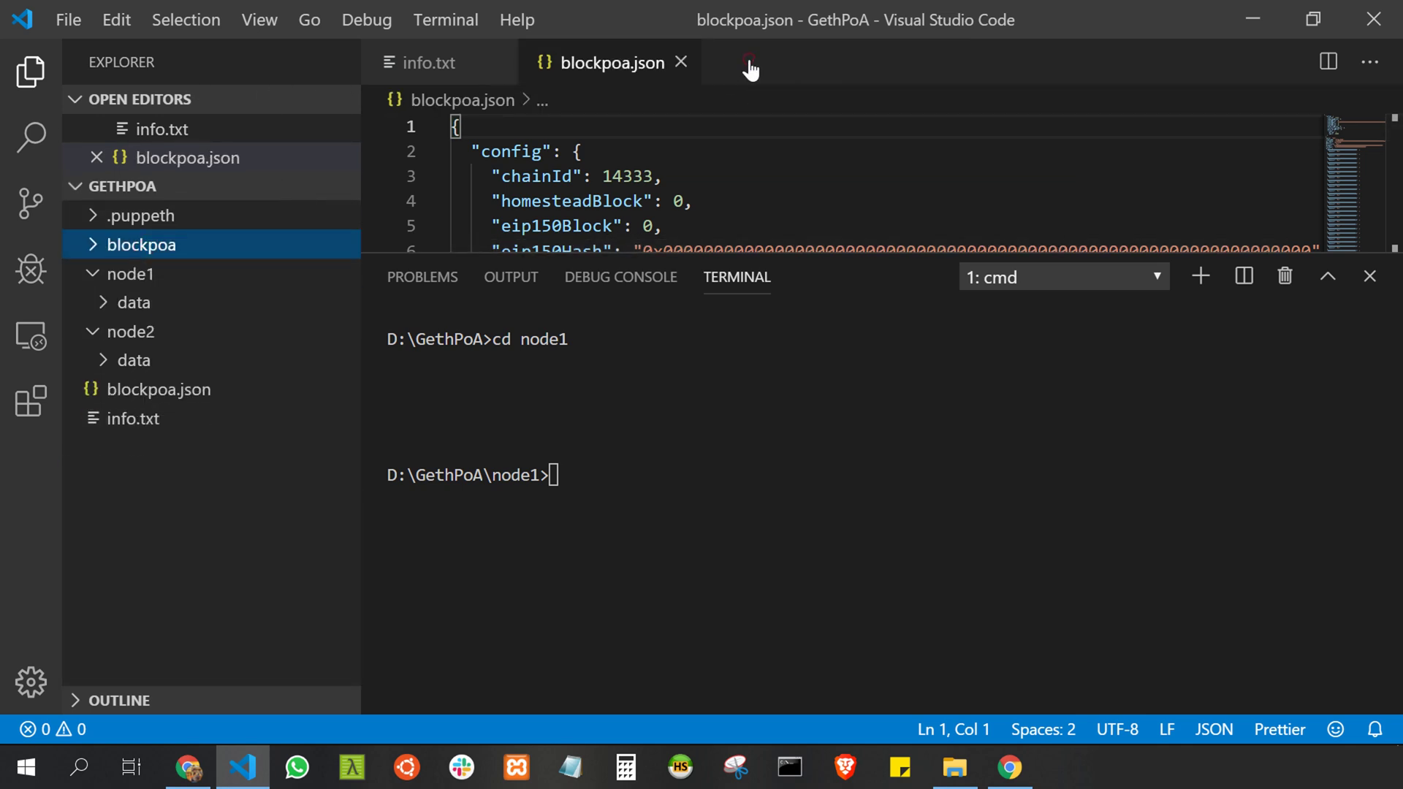
# Clear the terminal and run geth --datadir ./data init ../blockpoa.json from node1
pyautogui.click(682, 63)
pyautogui.click(649, 485)
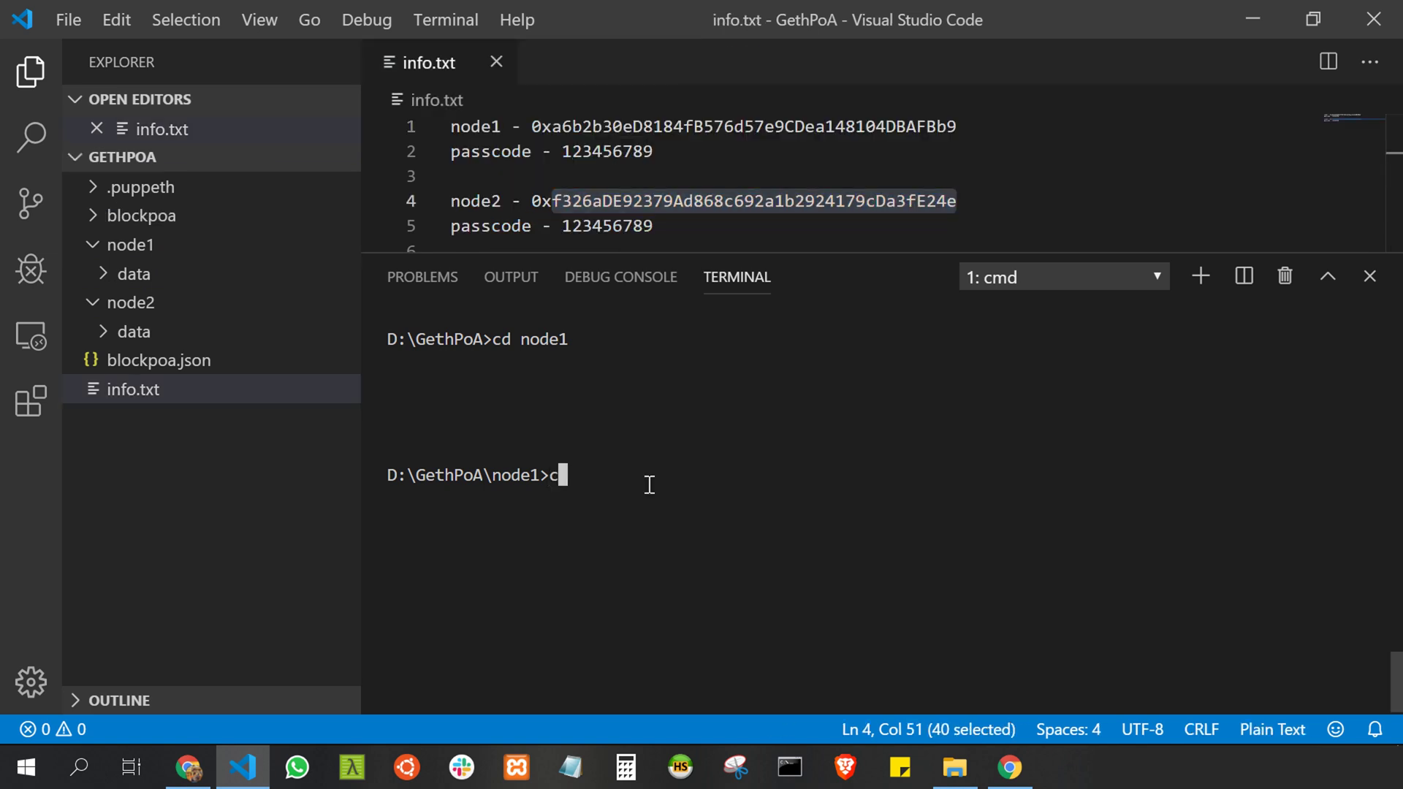
pyautogui.write('cls')
pyautogui.press('Return')
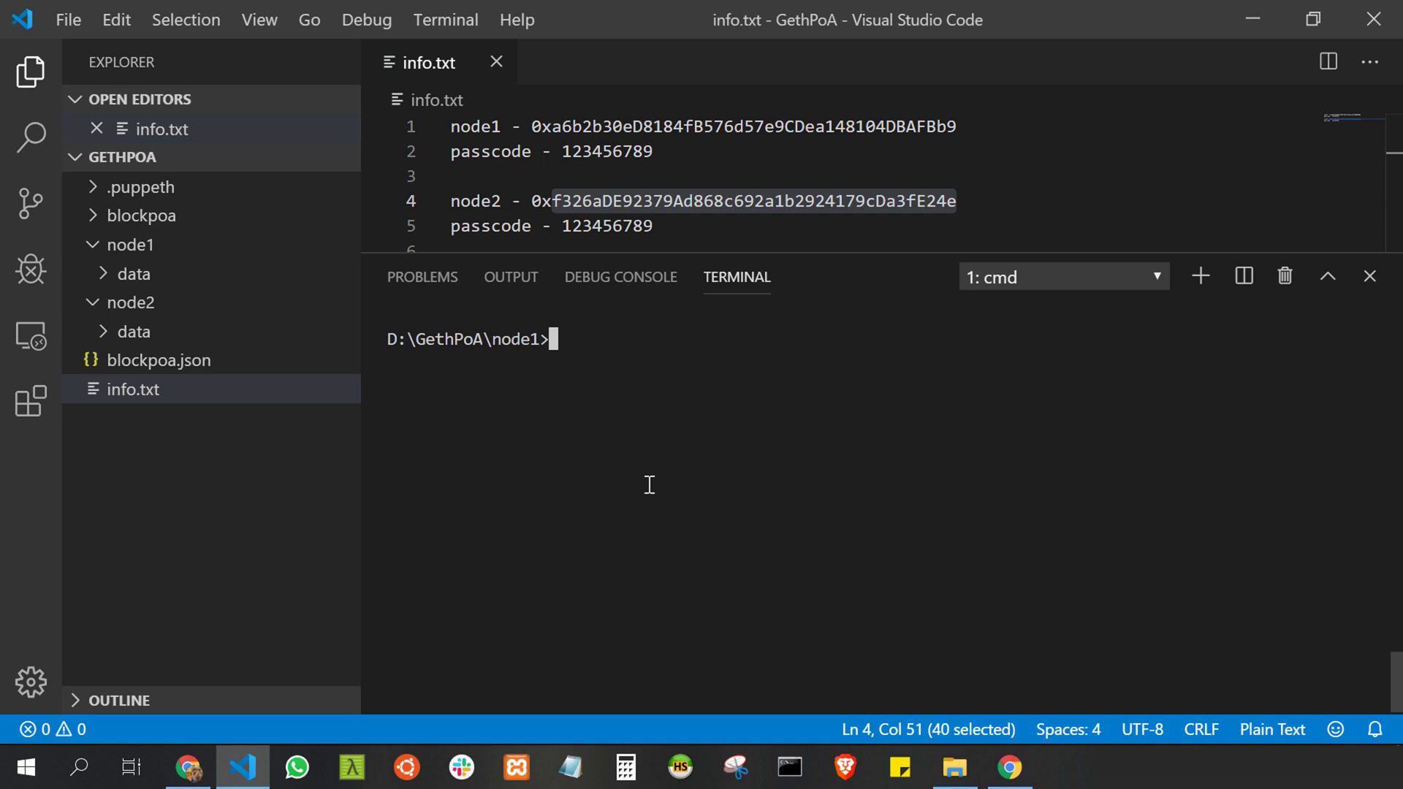
pyautogui.write('geth ')
pyautogui.write('--data')
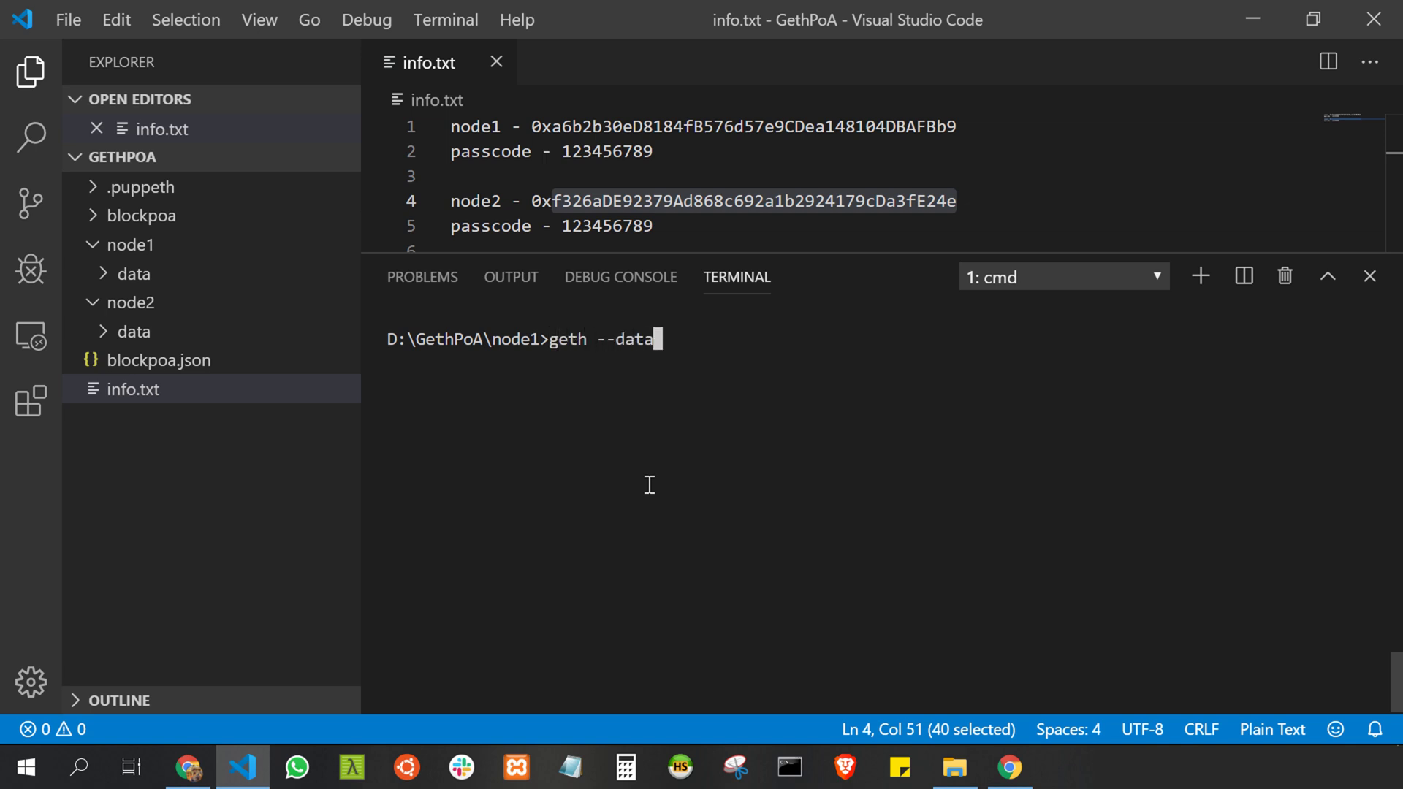
pyautogui.write('dir ./data')
pyautogui.write(' in')
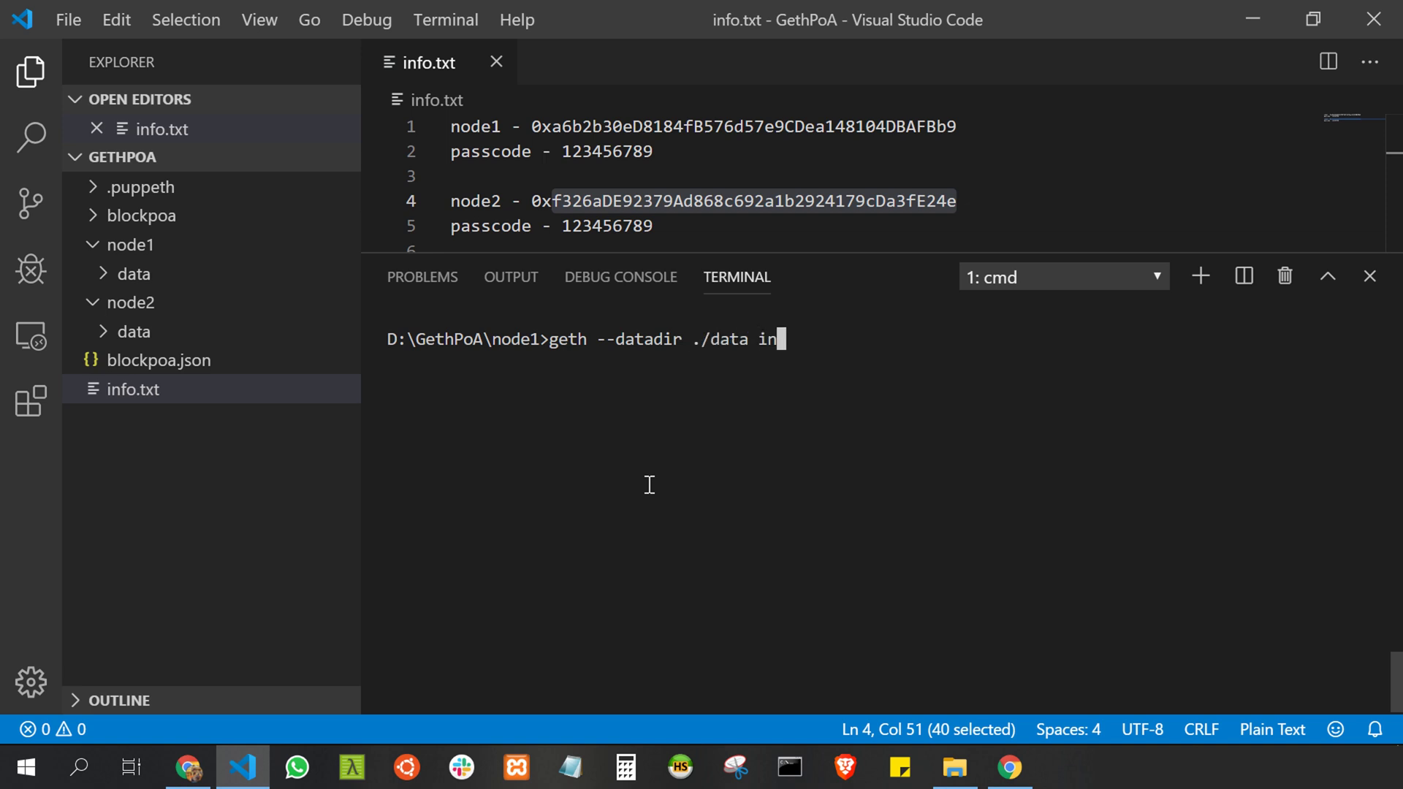
pyautogui.write('it ')
pyautogui.write('../data')
pyautogui.press('BackSpace')
pyautogui.press('BackSpace')
pyautogui.press('BackSpace')
pyautogui.press('BackSpace')
pyautogui.write('blockpoa')
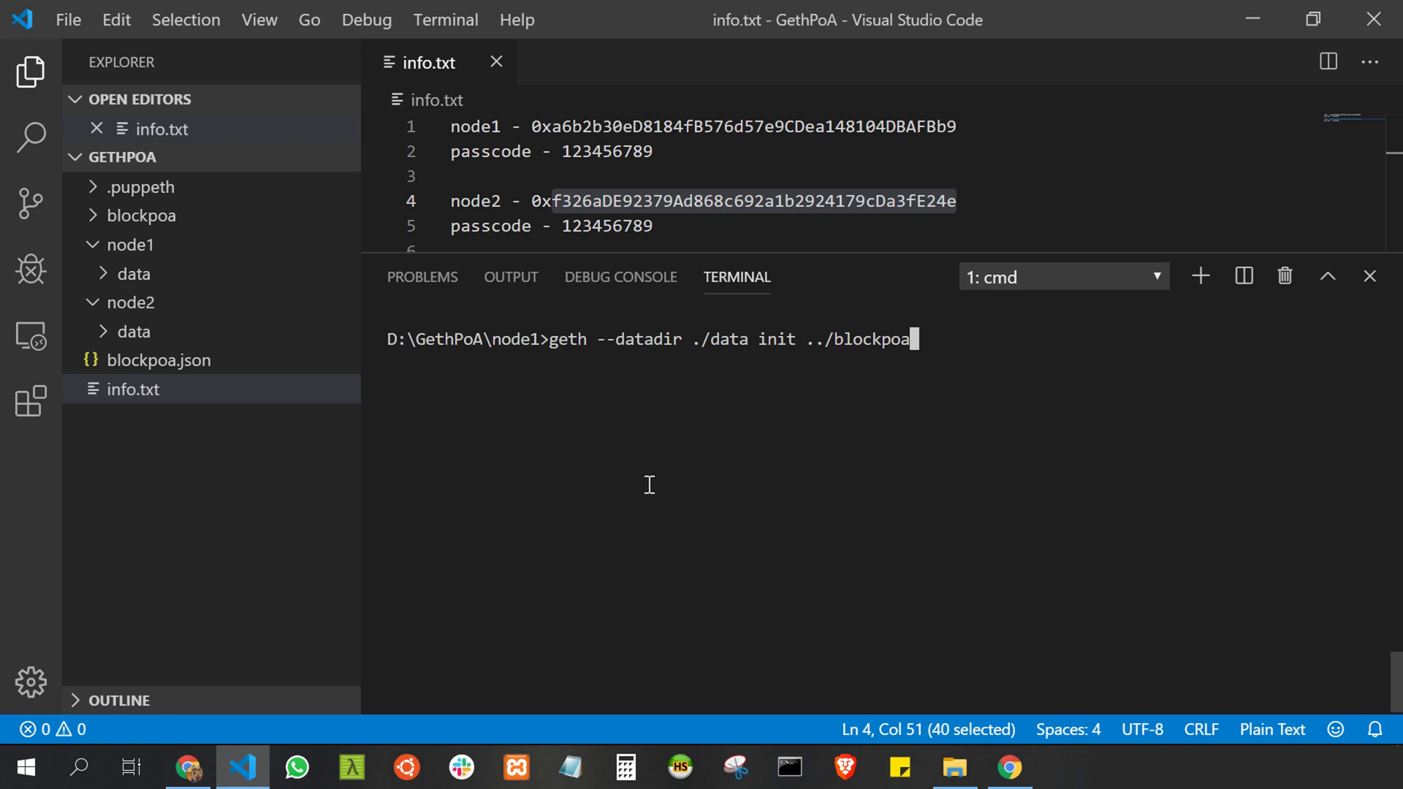
pyautogui.write('.json')
pyautogui.press('Return')
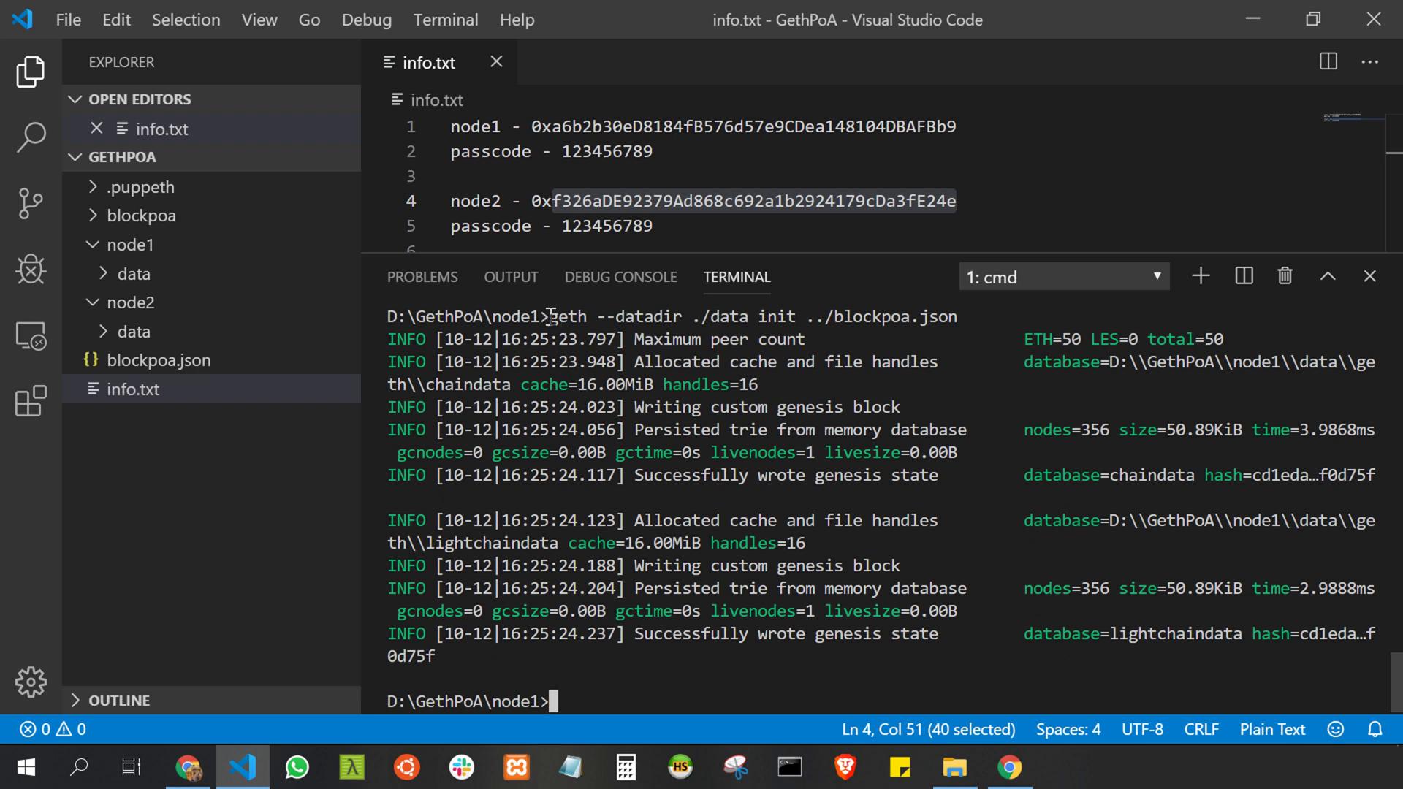
pyautogui.moveTo(551, 316); pyautogui.dragTo(1000, 316)
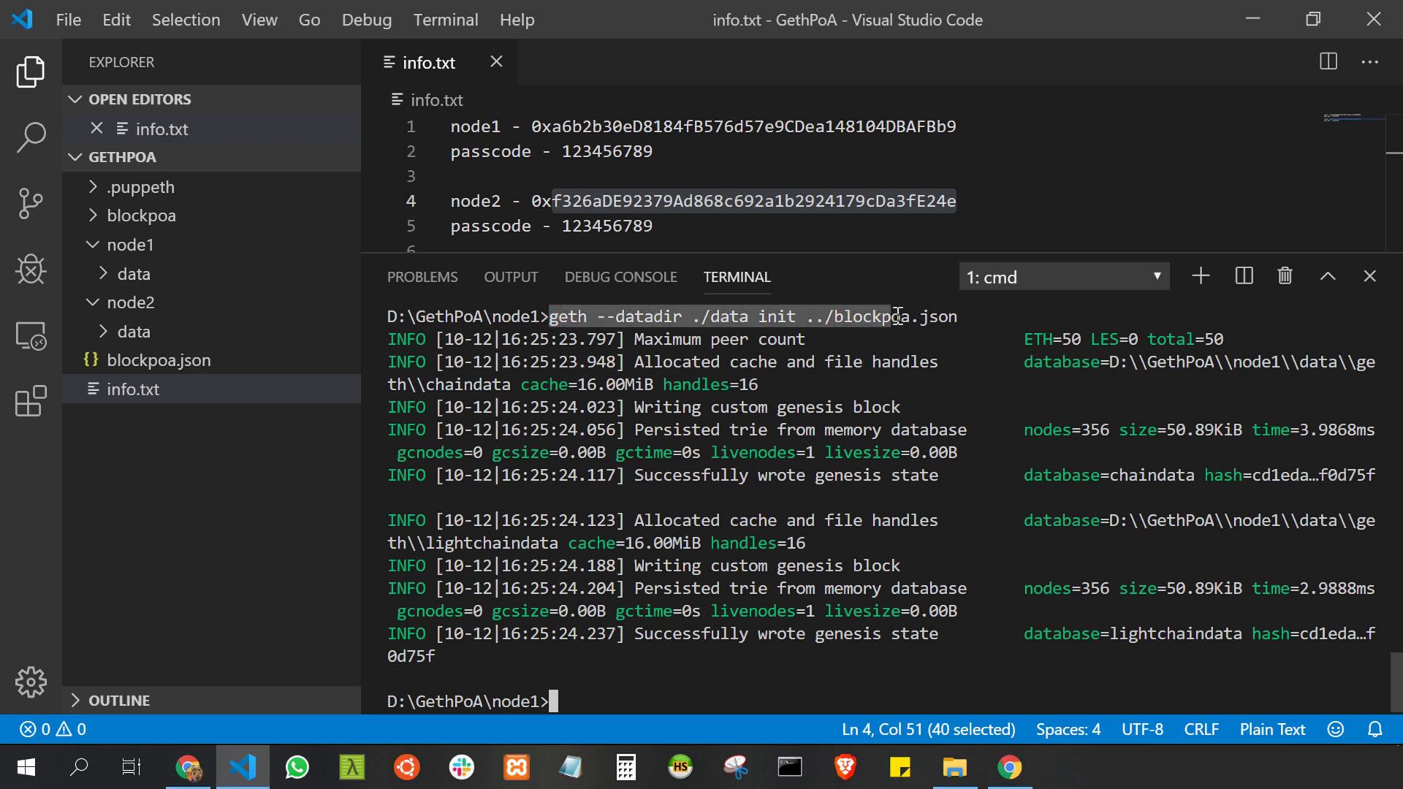
pyautogui.rightClick(999, 316)
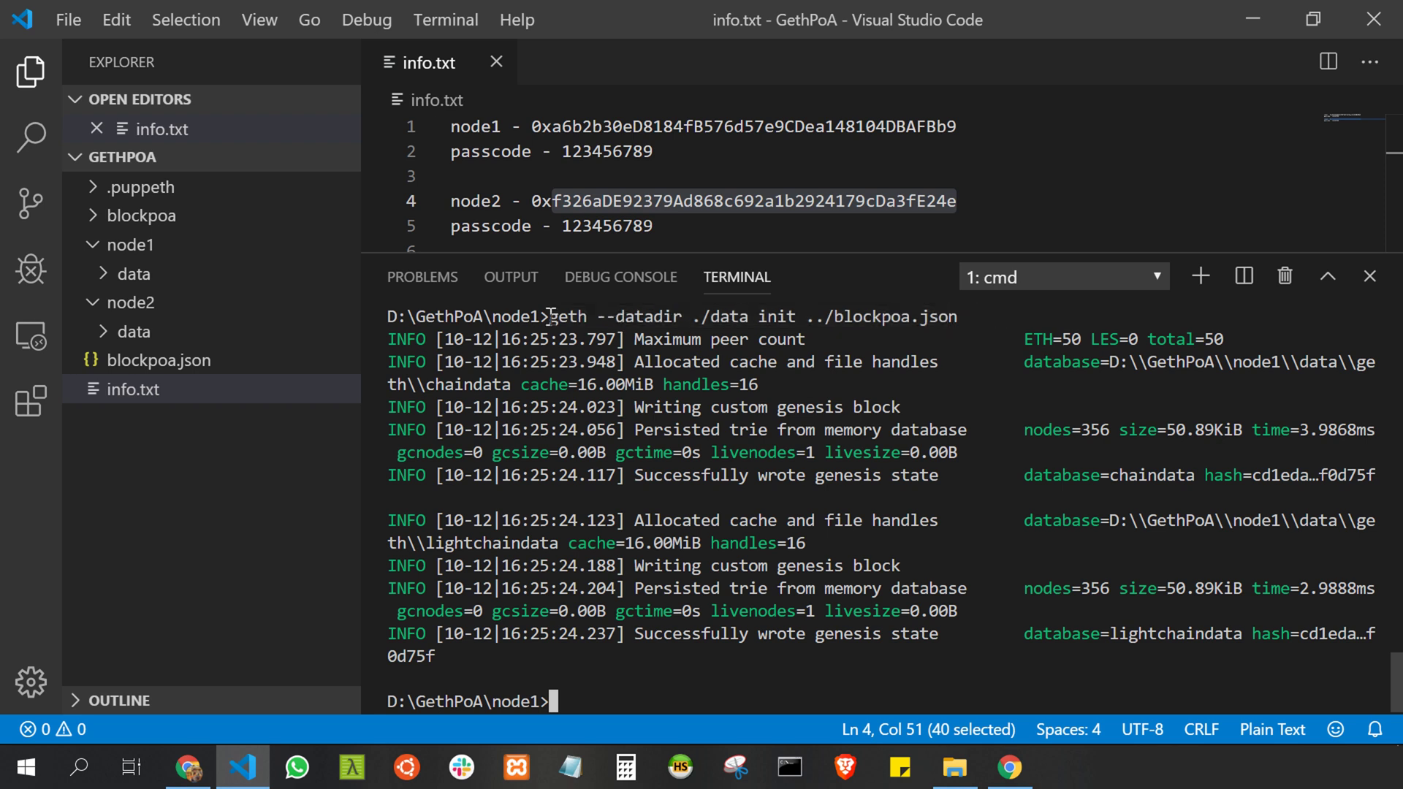
pyautogui.moveTo(550, 316)
pyautogui.mouseDown()
pyautogui.moveTo(1008, 322)
pyautogui.moveTo(965, 316)
pyautogui.mouseUp()
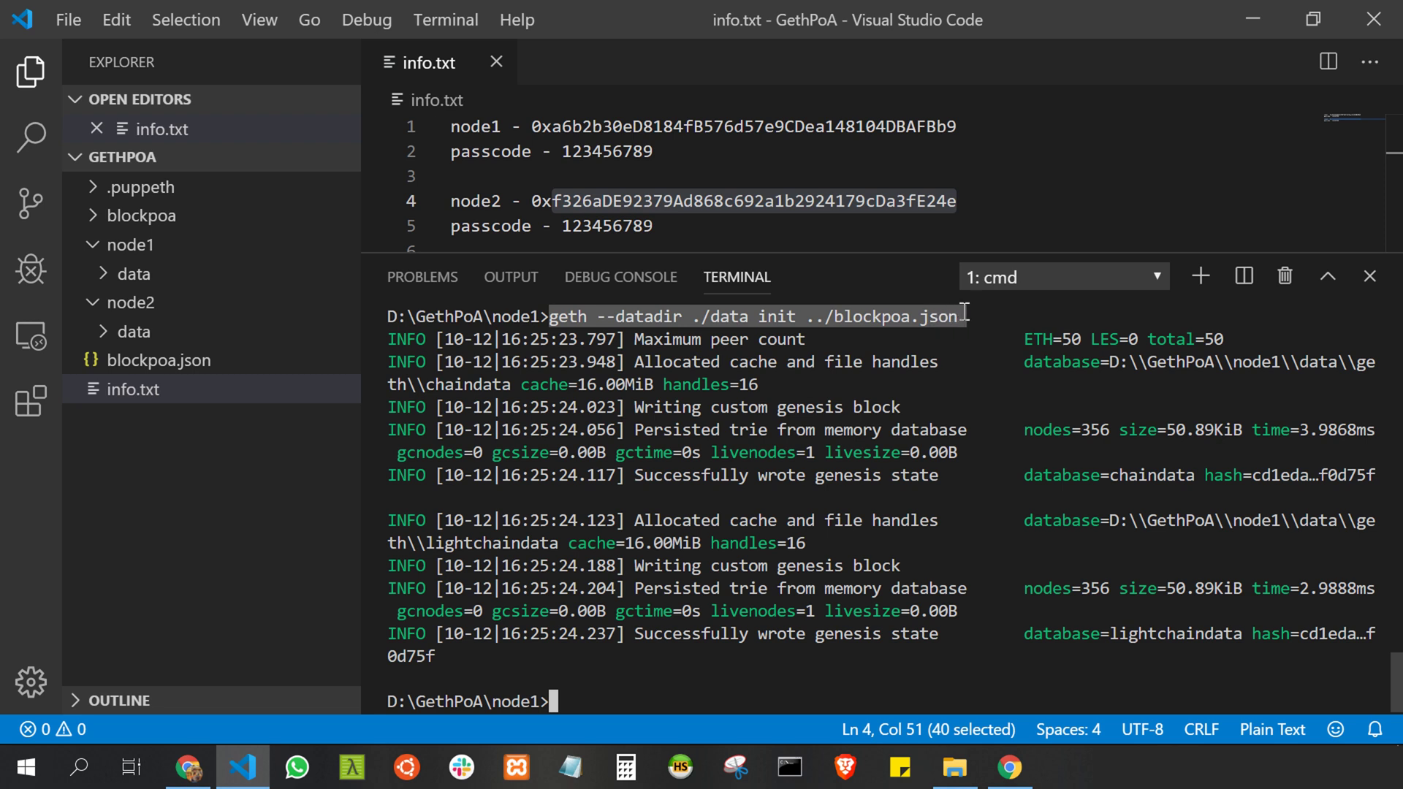
pyautogui.rightClick(890, 313)
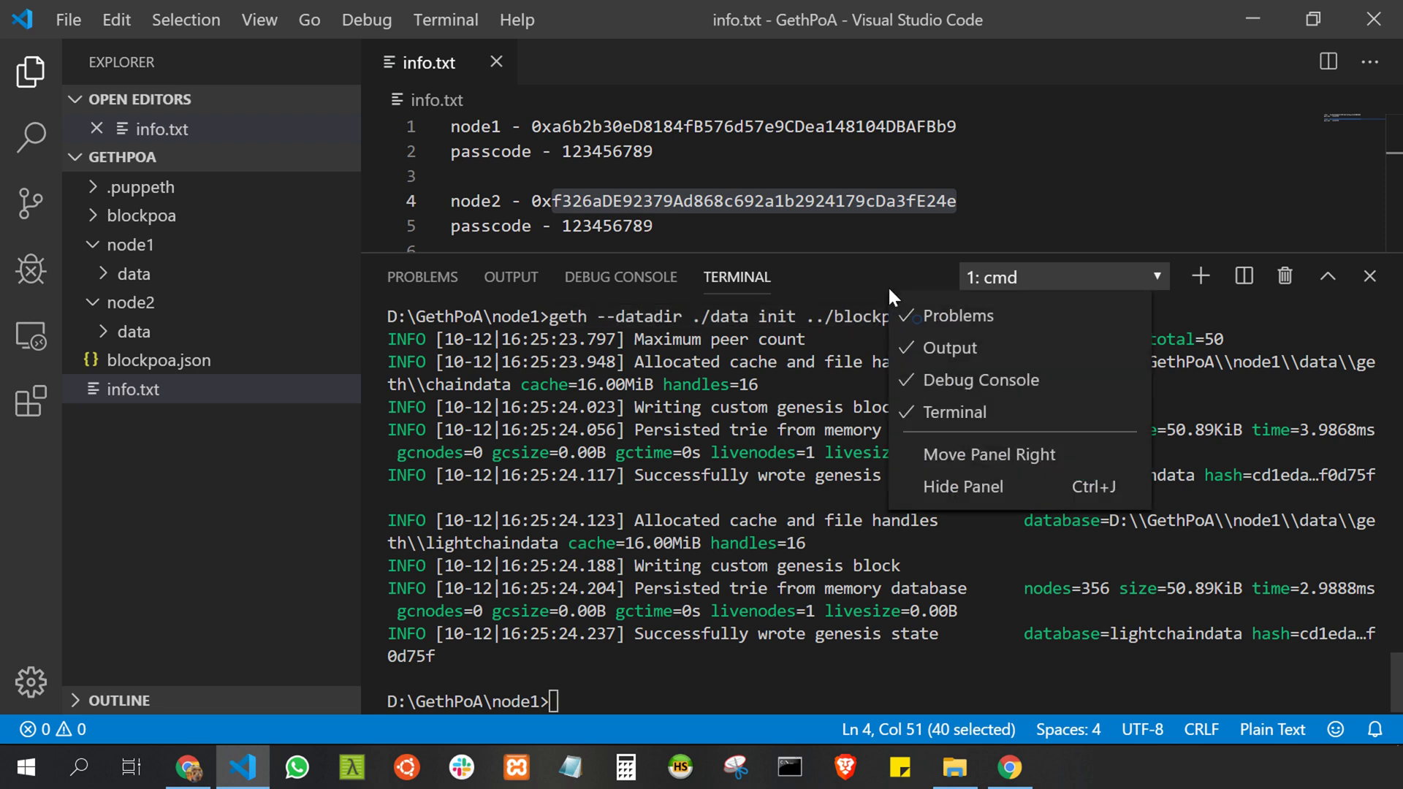
# In a second terminal, cd into node2 and run geth --datadir ./data init ../blockpoa.json
pyautogui.click(838, 317)
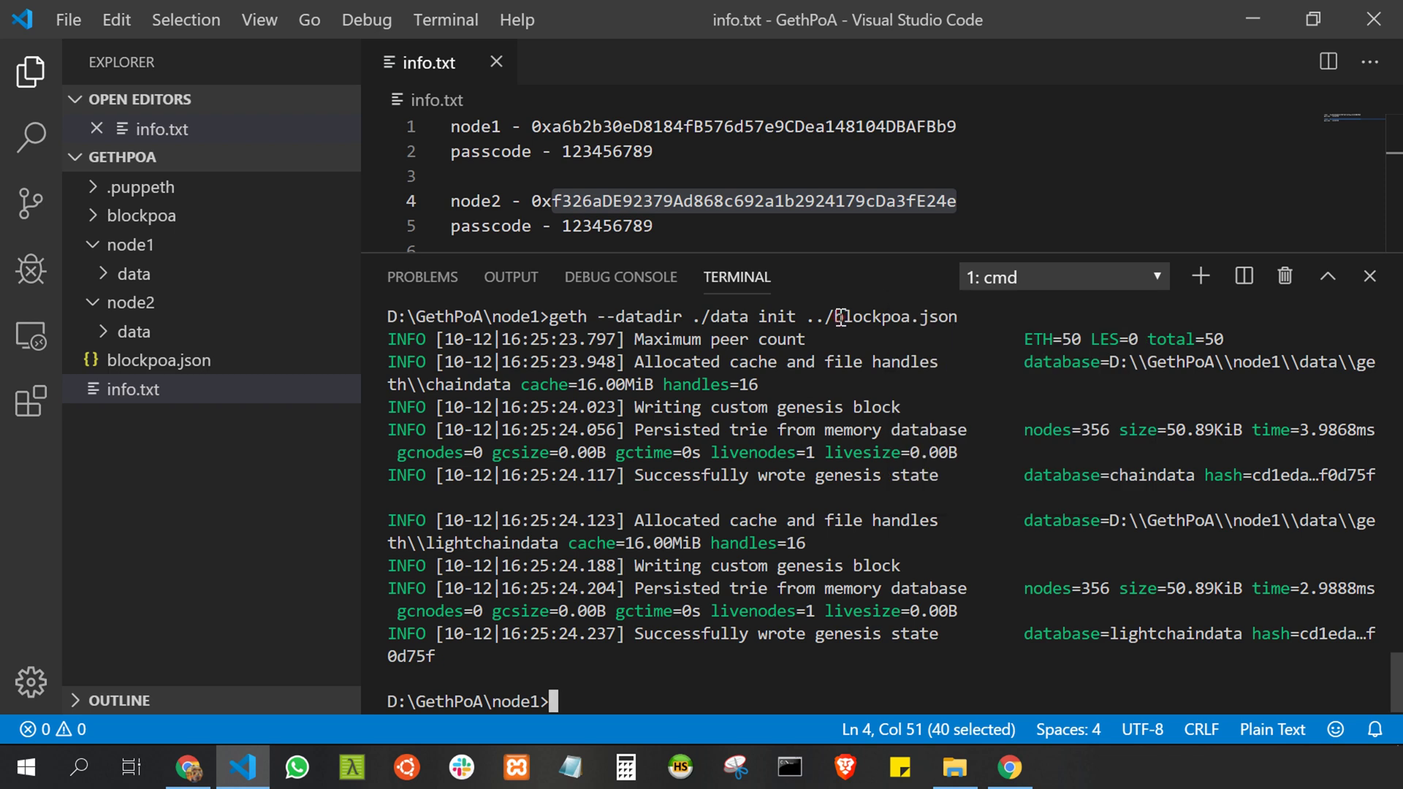
pyautogui.click(1202, 277)
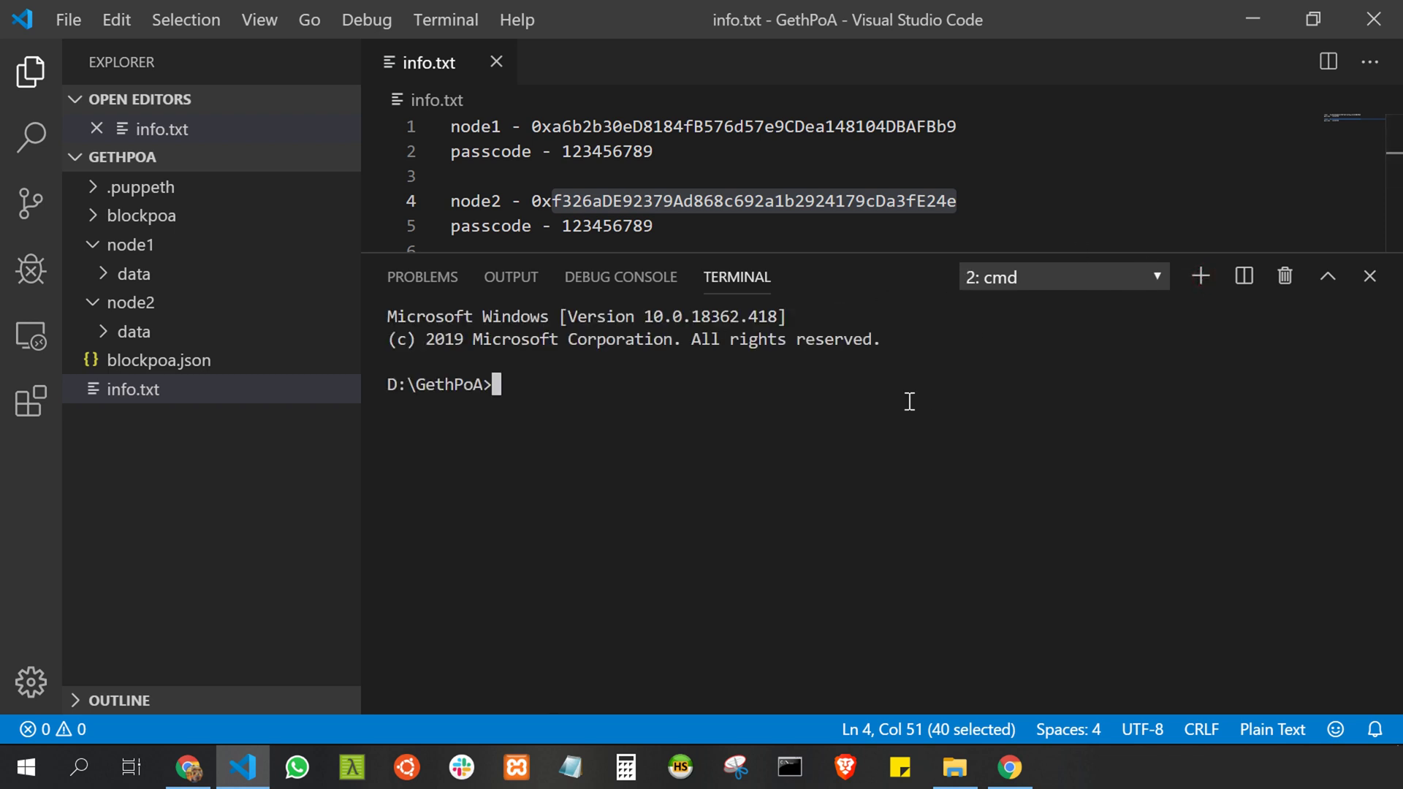
pyautogui.write('cd ')
pyautogui.write('node1')
pyautogui.press('BackSpace')
pyautogui.write('2')
pyautogui.press('Return')
pyautogui.write('get')
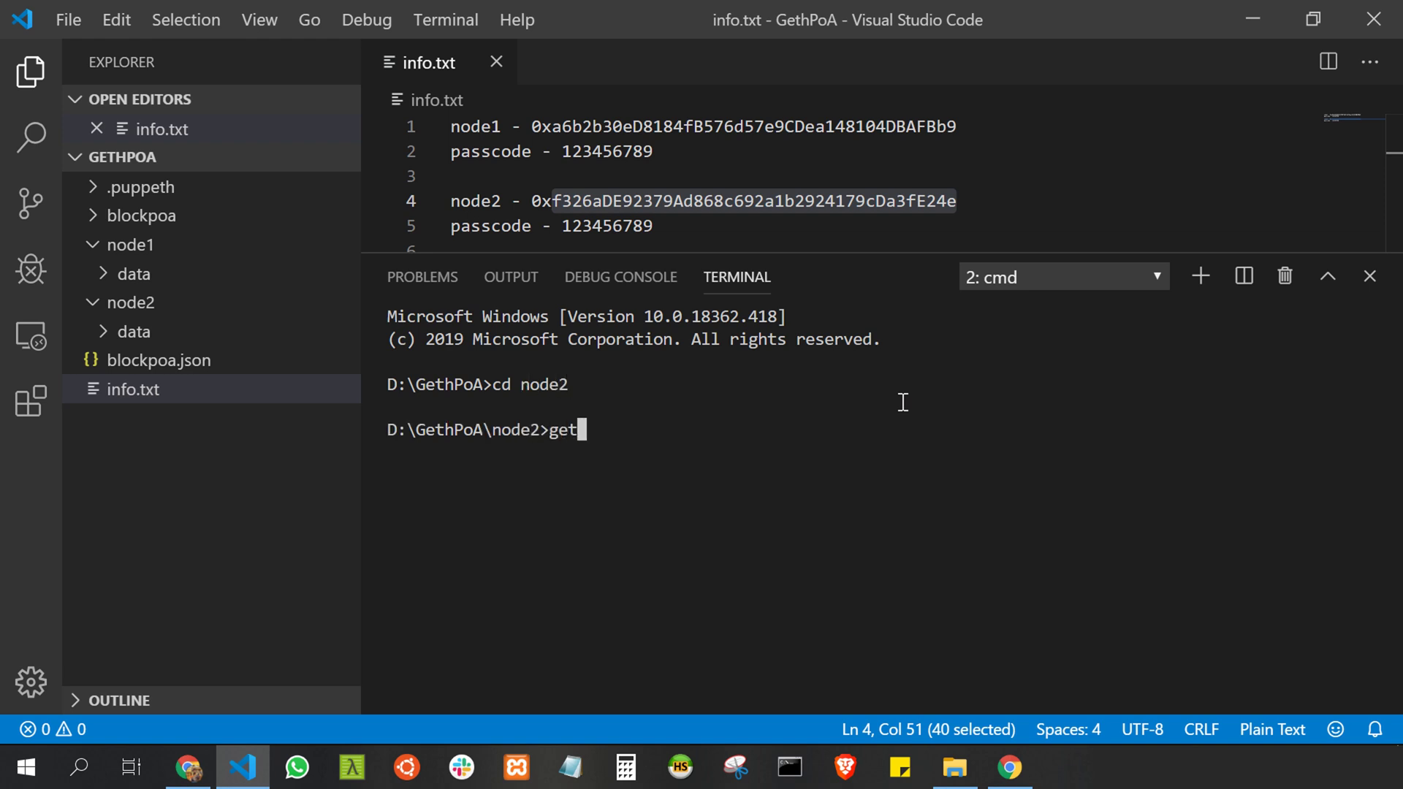
pyautogui.write('h --da')
pyautogui.write('tadir .')
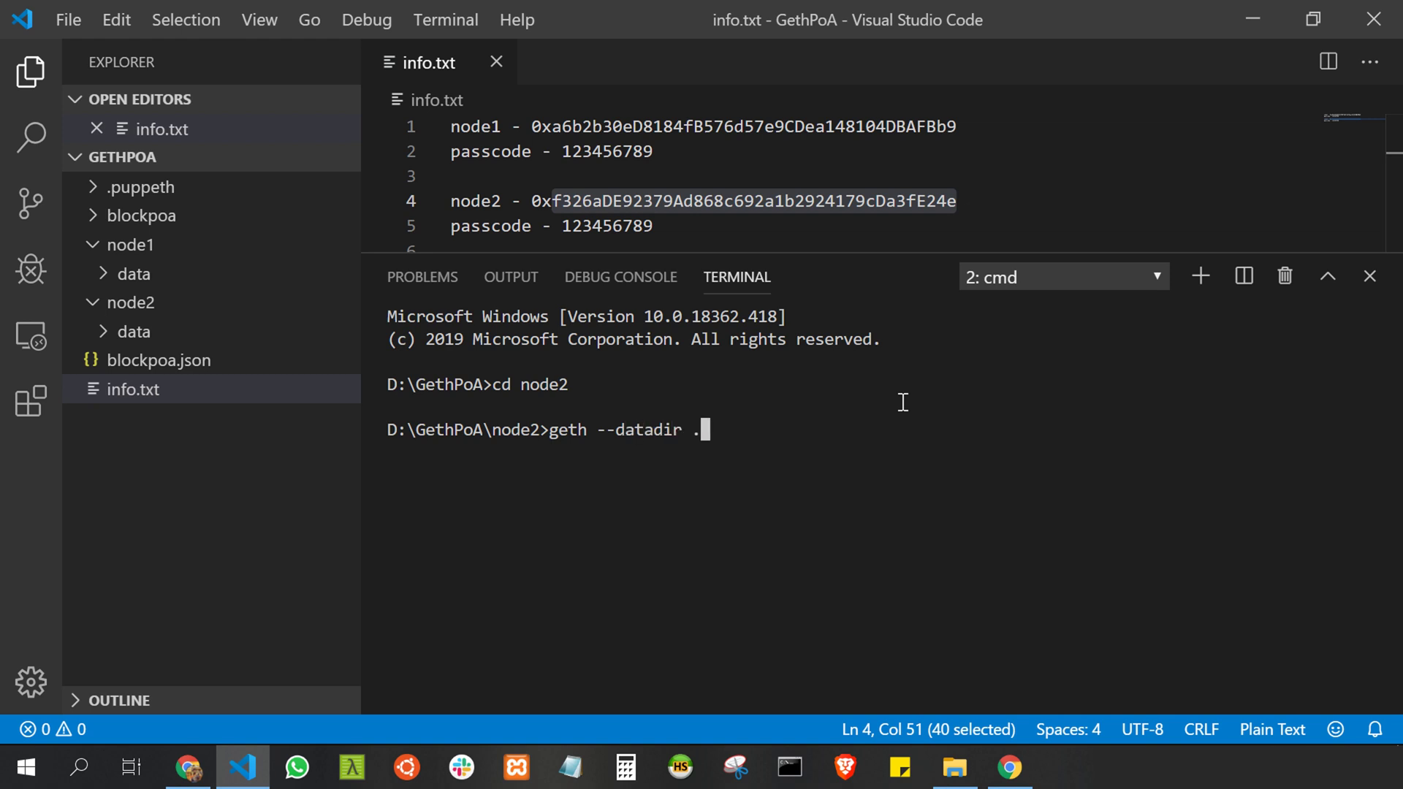
pyautogui.write('/data')
pyautogui.write(' init ')
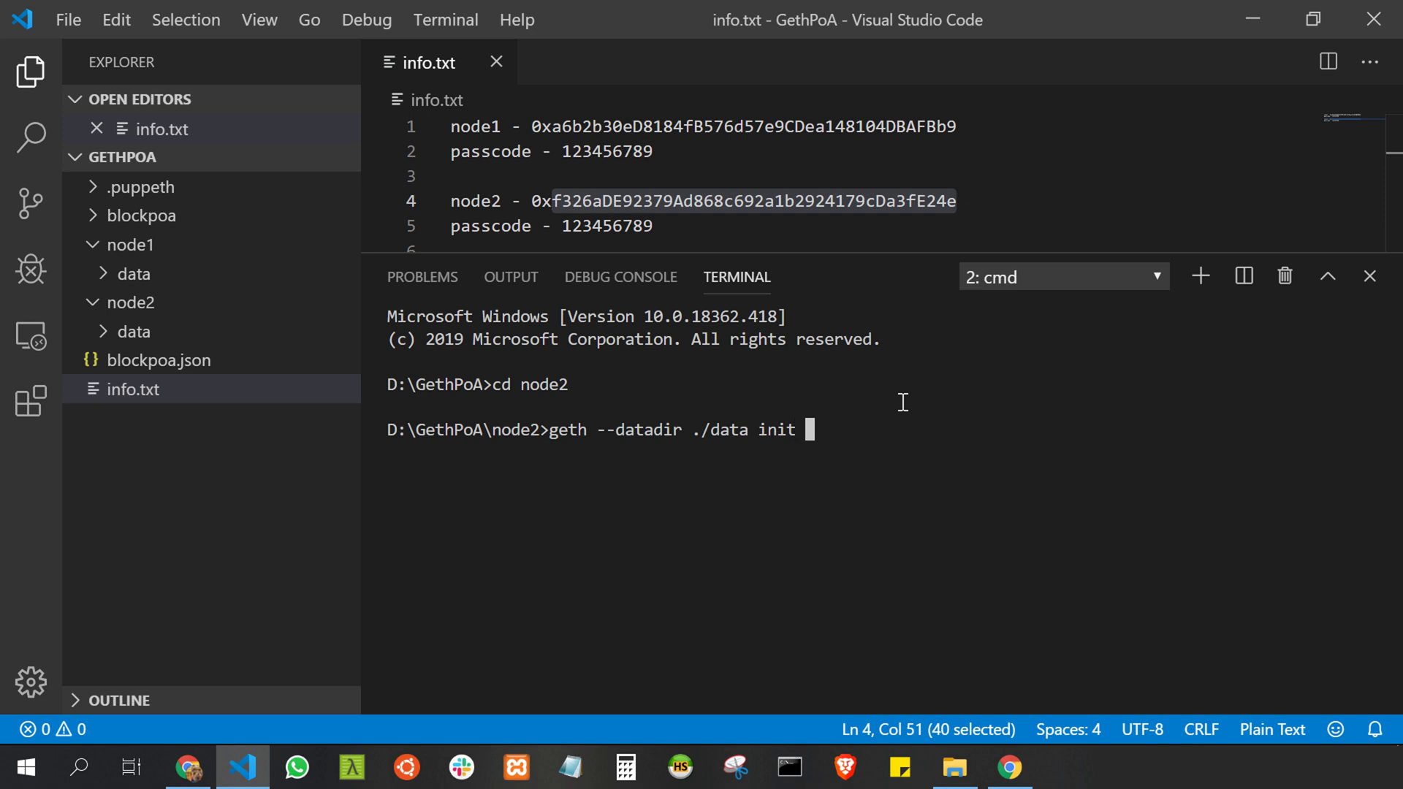
pyautogui.write('../b')
pyautogui.write('lockp')
pyautogui.write('oa,')
pyautogui.press('BackSpace')
pyautogui.write('.jso')
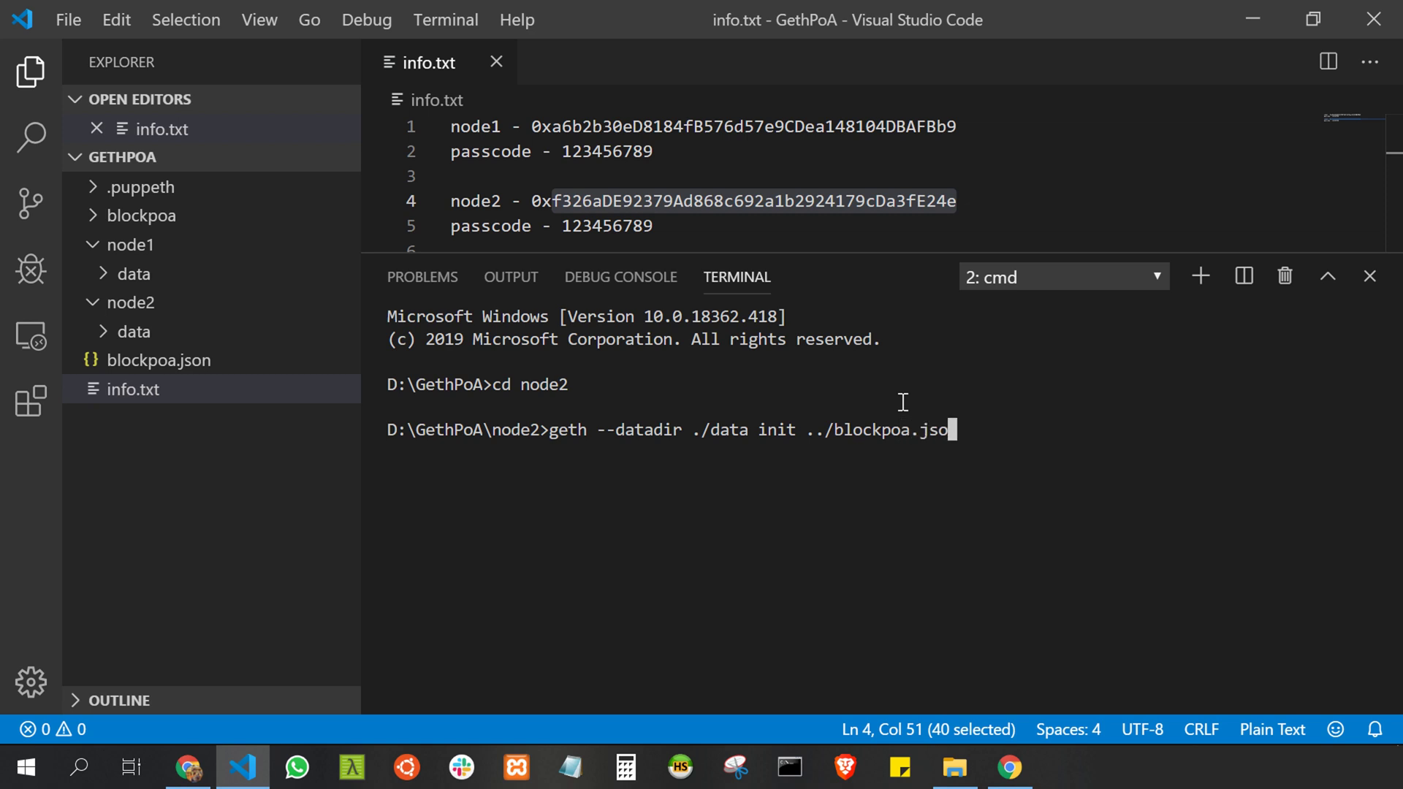
pyautogui.write('n')
pyautogui.press('Return')
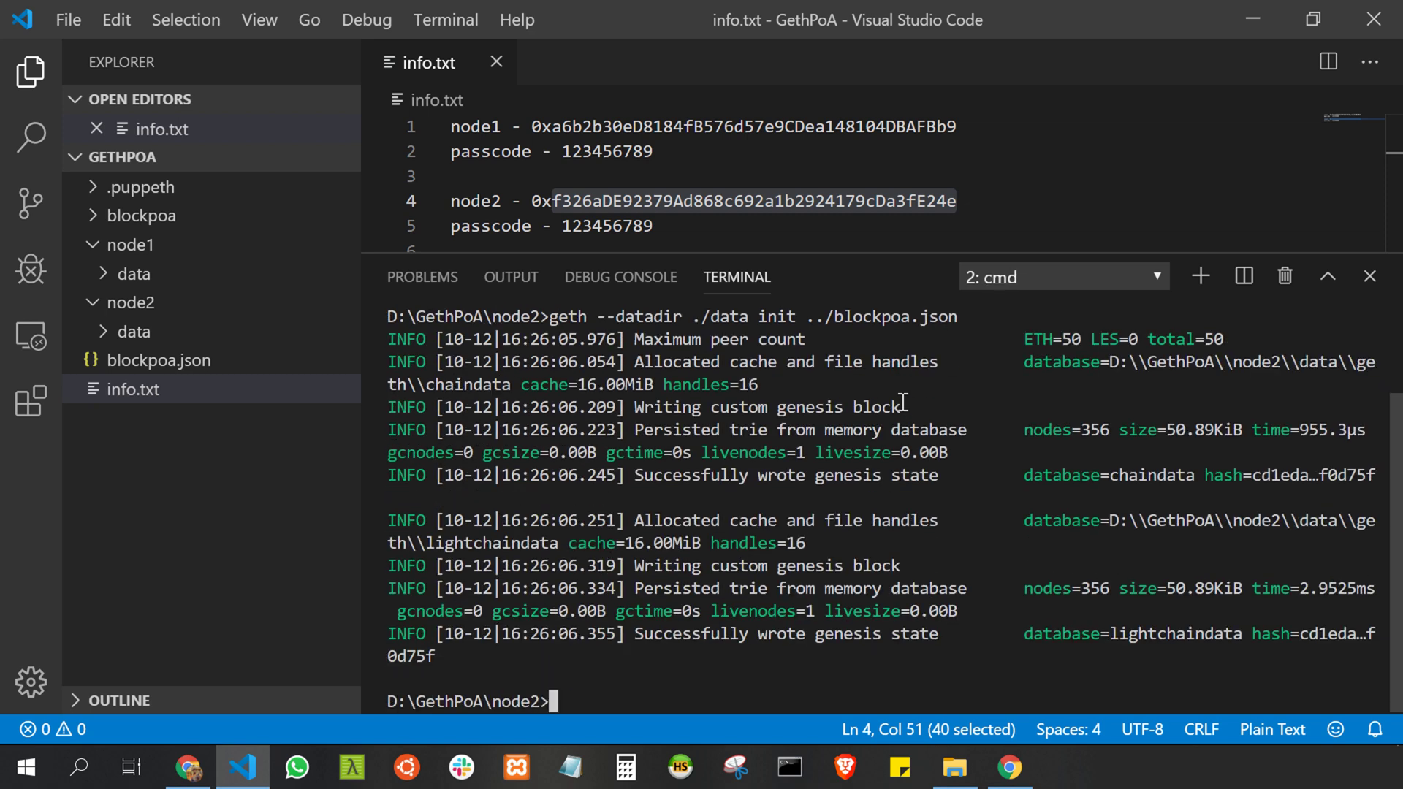